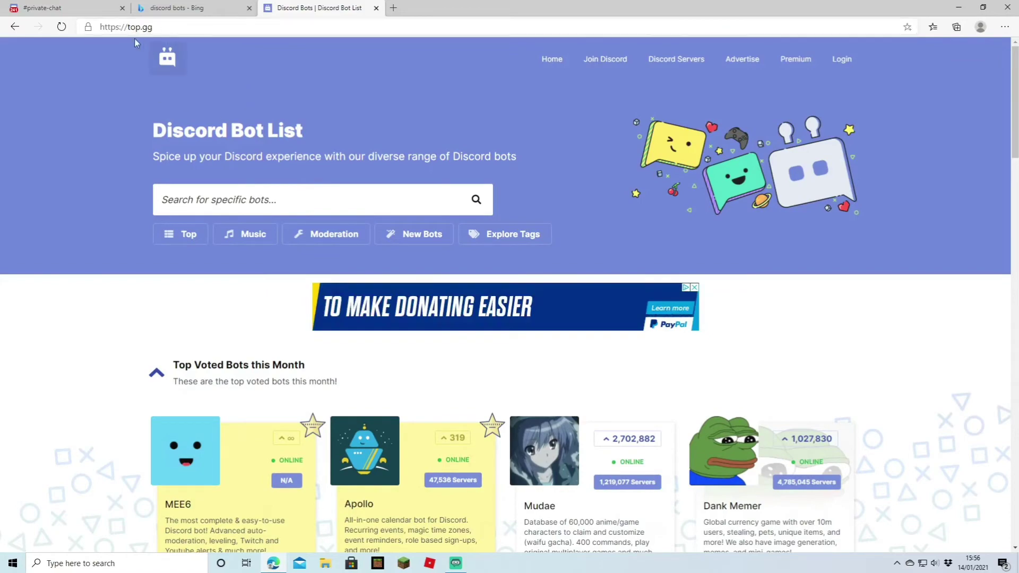
scroll(450, 252, down, 10)
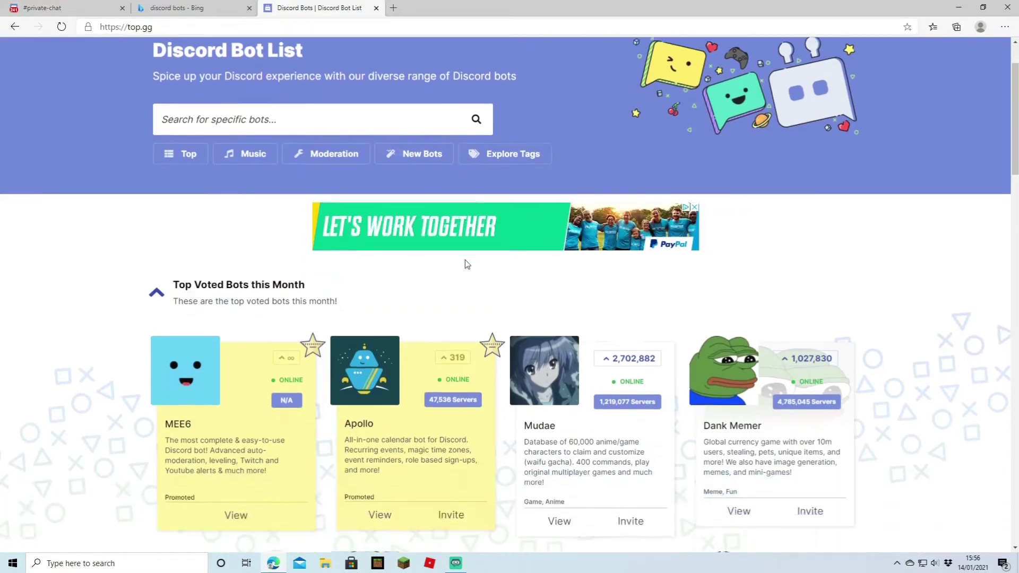
scroll(461, 298, down, 15)
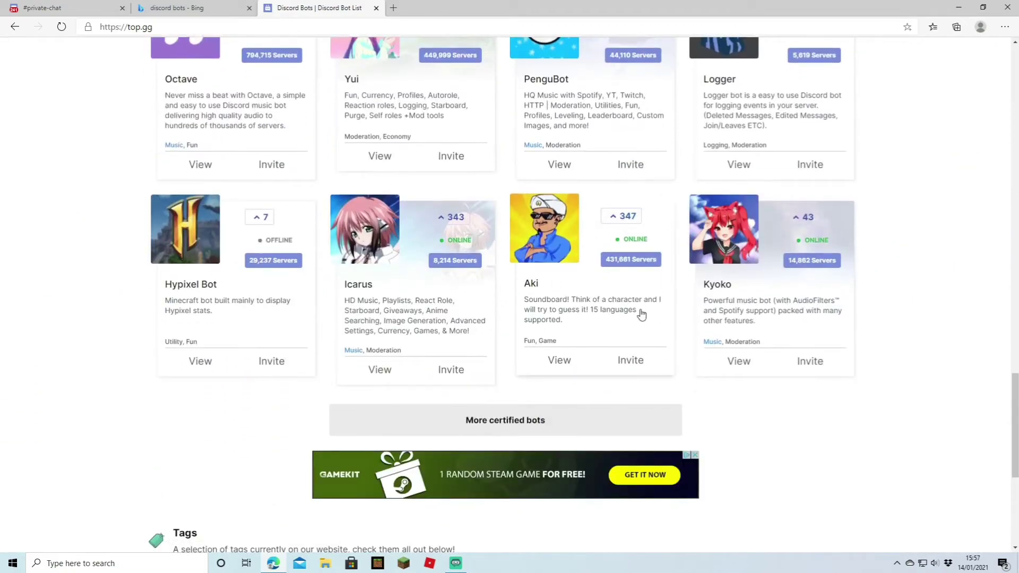
scroll(632, 310, up, 7)
scroll(638, 310, up, 7)
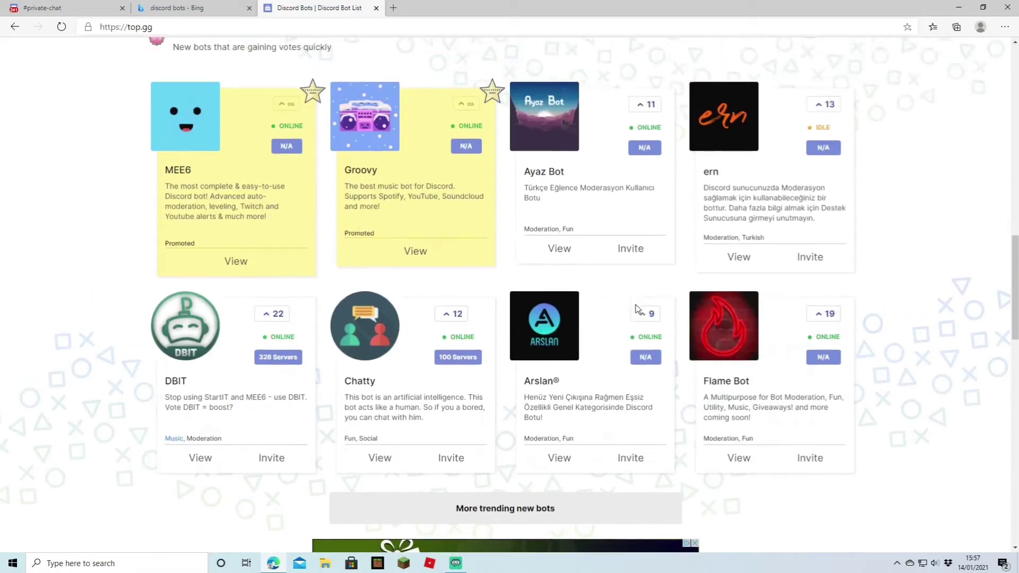
scroll(643, 307, up, 4)
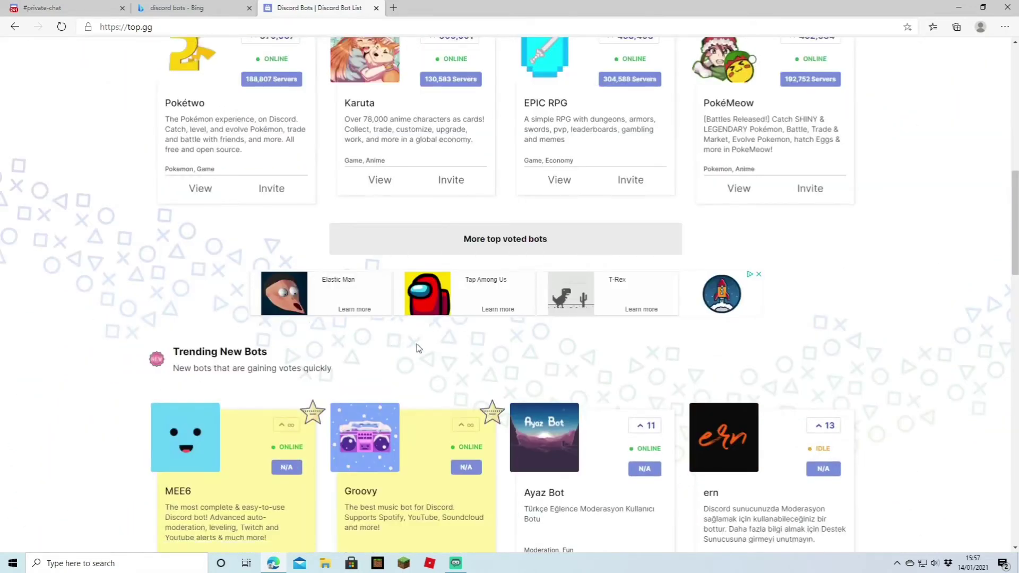
scroll(390, 347, down, 3)
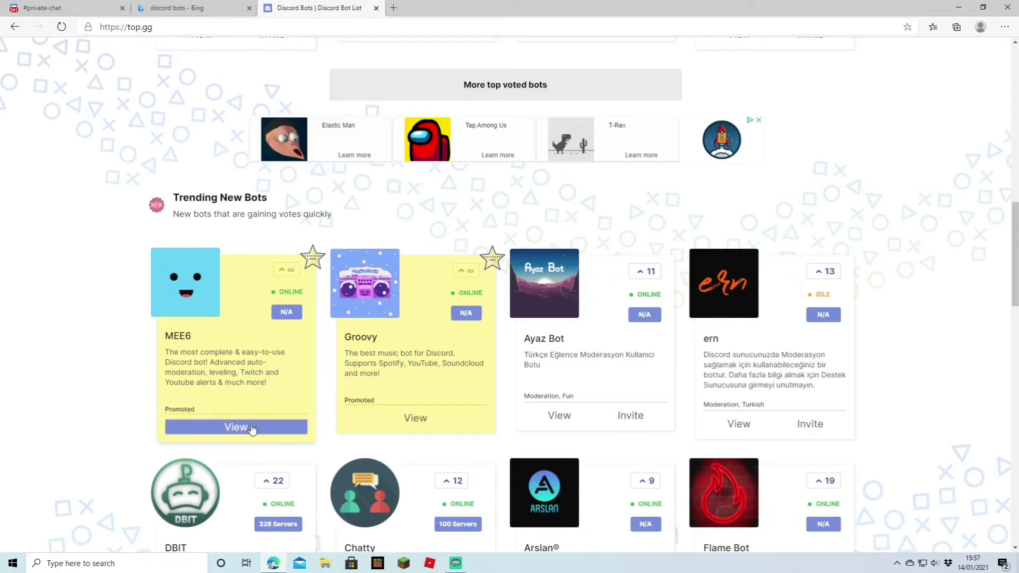
Step: Start adding MEE6 from its bot page and pick SeekaHost Test as the target server
click(231, 432)
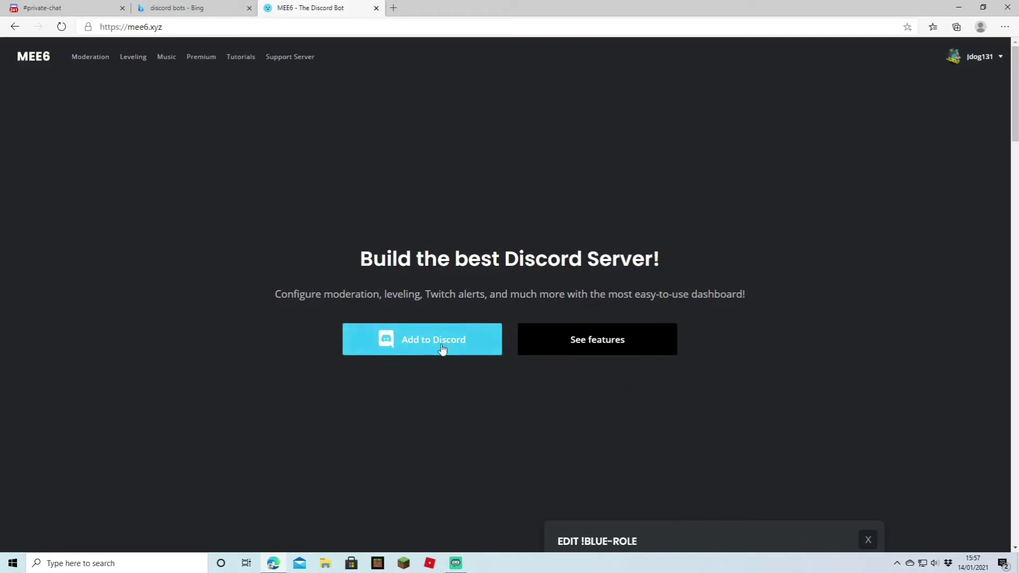
click(432, 348)
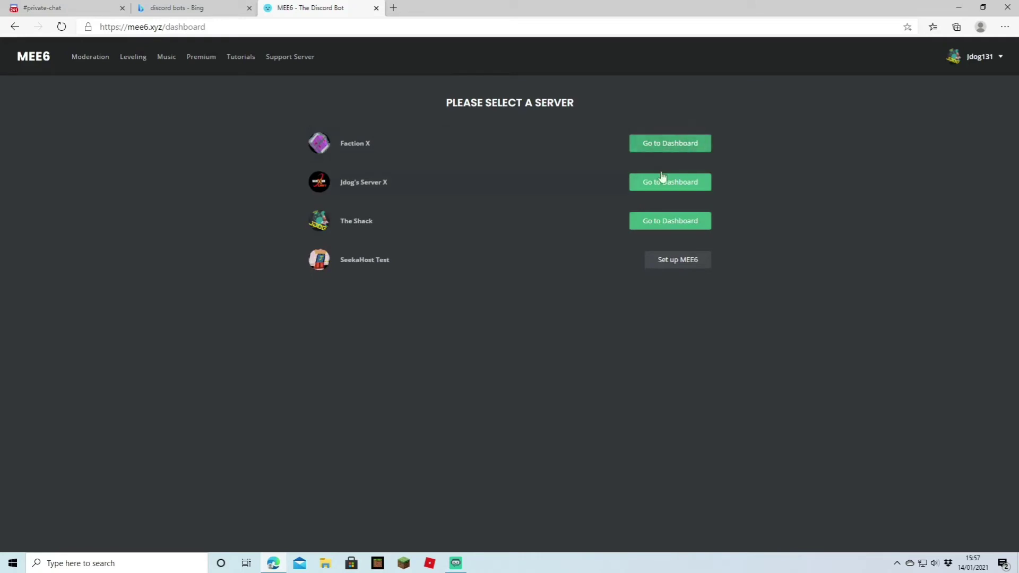
click(678, 265)
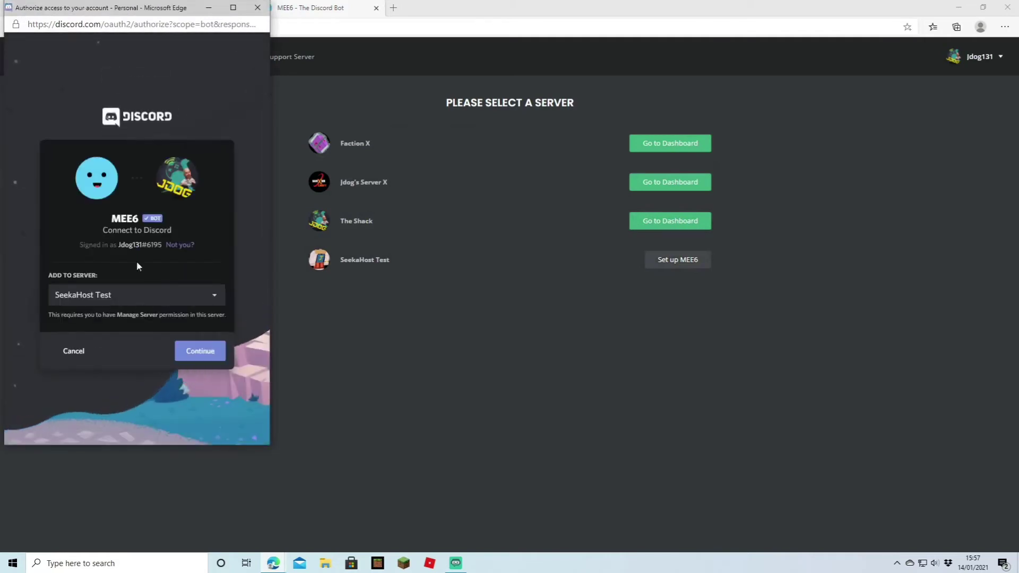
click(213, 300)
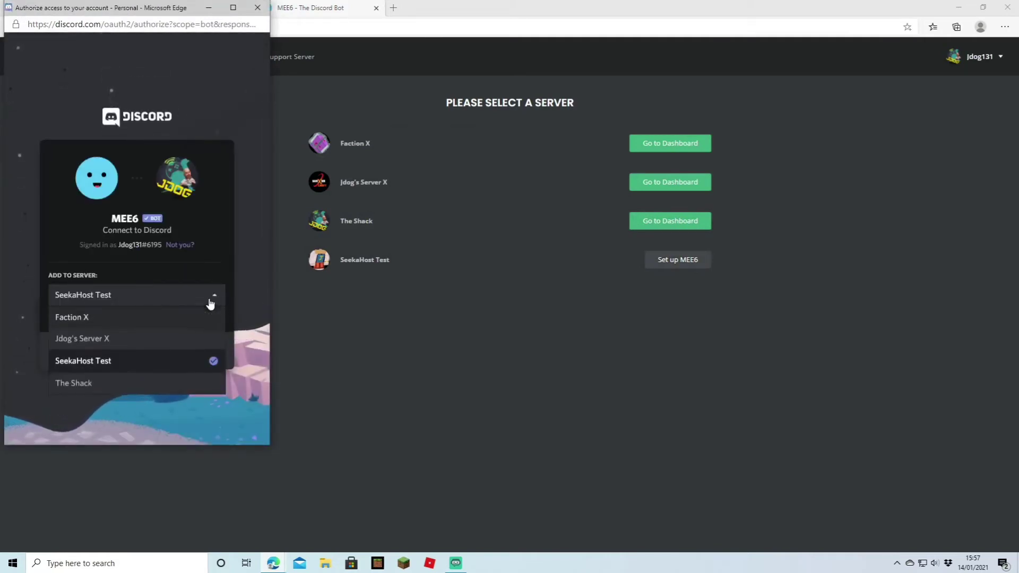
click(93, 363)
click(191, 350)
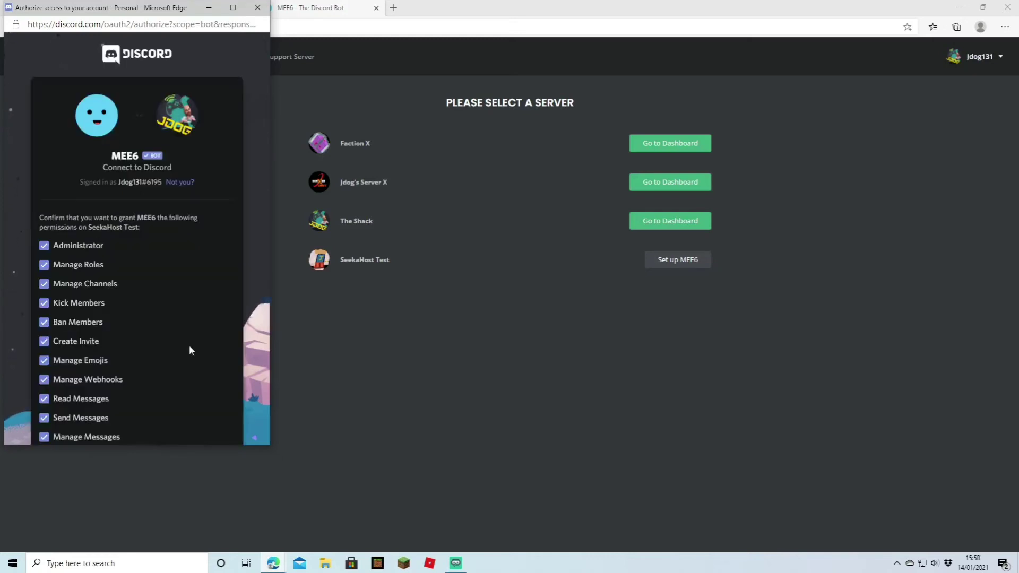
Step: Authorize MEE6 with its listed permissions and pass the captcha check
scroll(94, 223, down, 3)
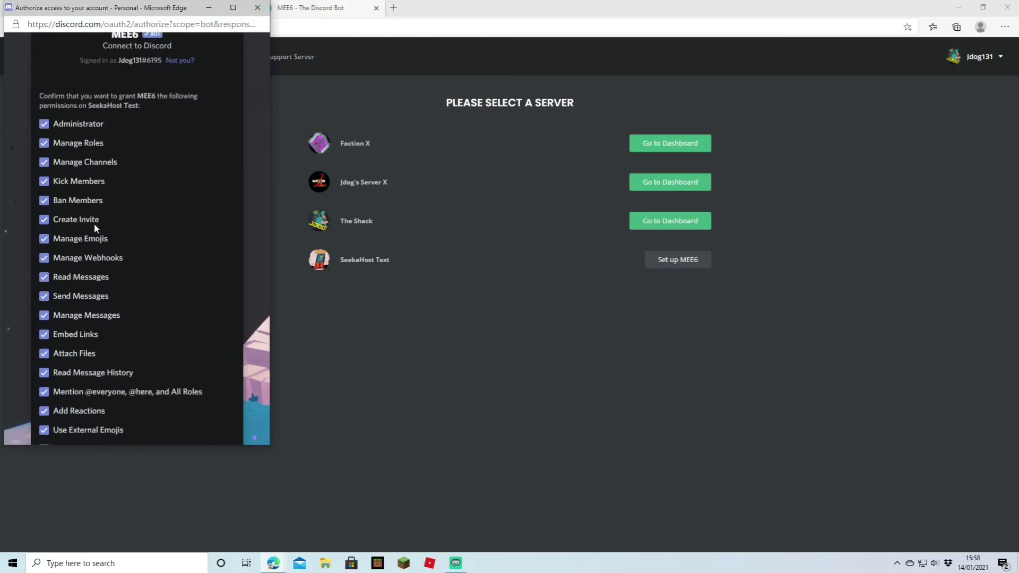
scroll(95, 227, down, 3)
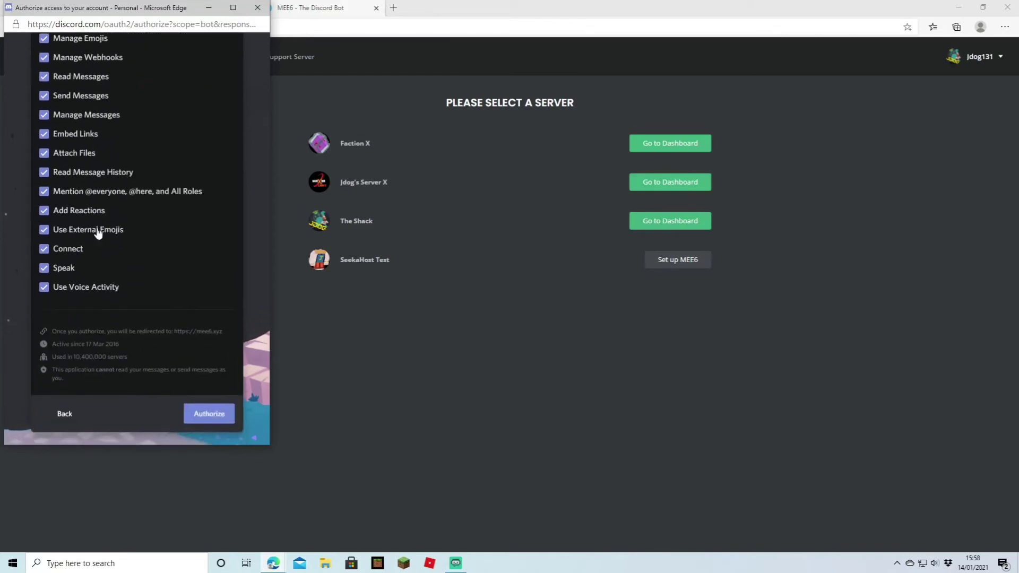
scroll(98, 226, up, 6)
scroll(100, 229, down, 2)
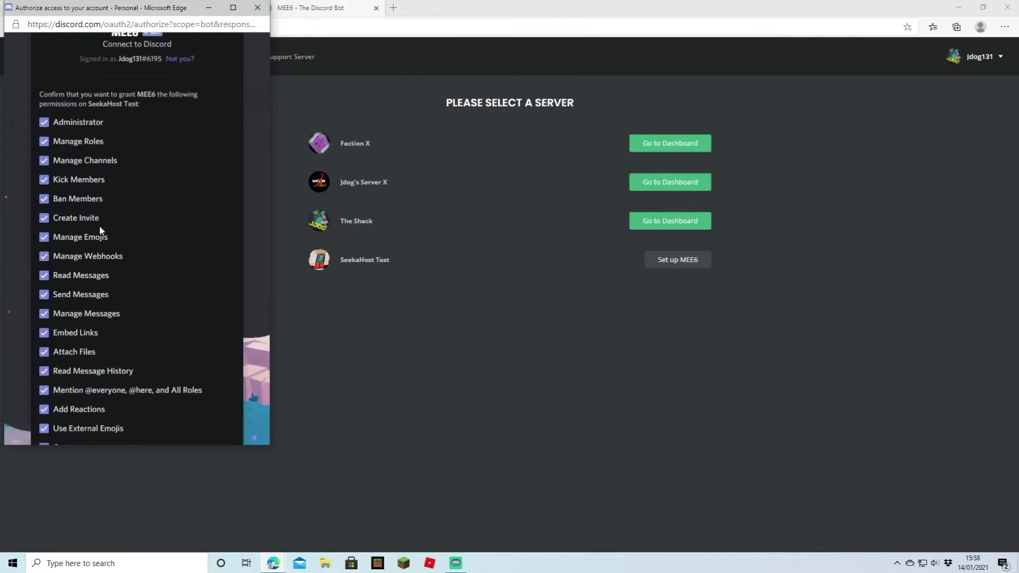
scroll(98, 211, down, 1)
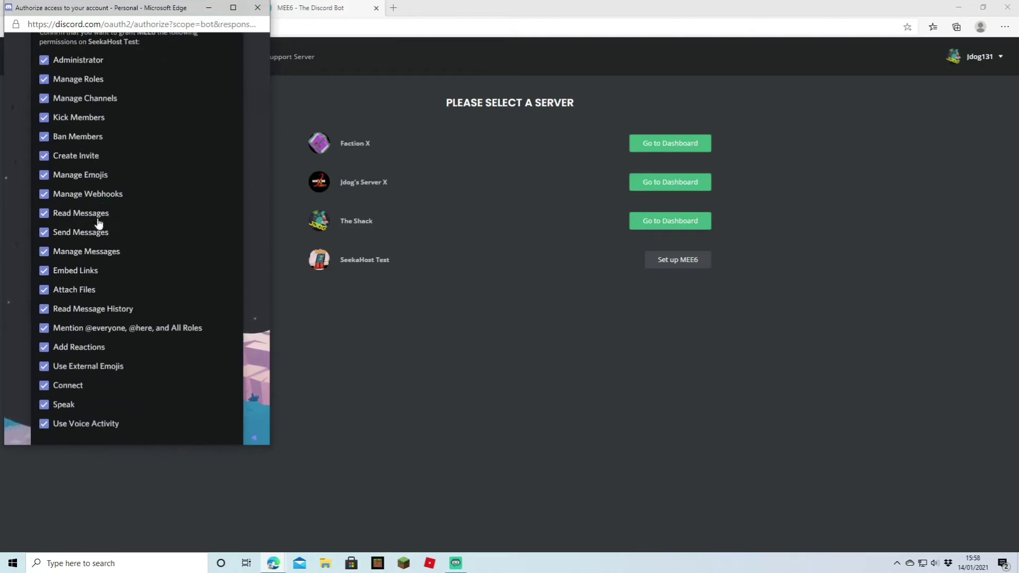
scroll(127, 286, down, 2)
scroll(123, 287, down, 1)
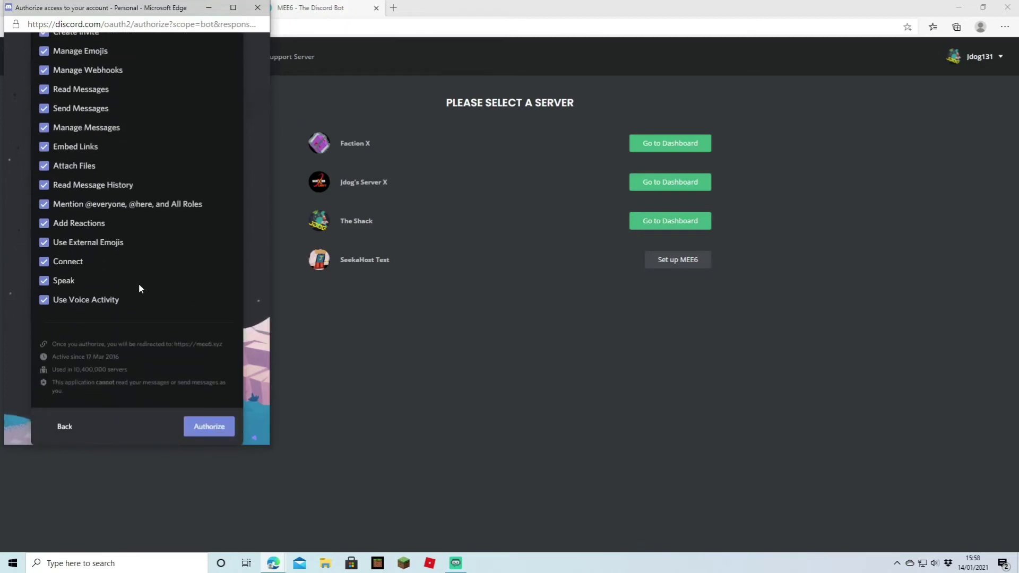
scroll(149, 274, up, 5)
scroll(157, 282, down, 6)
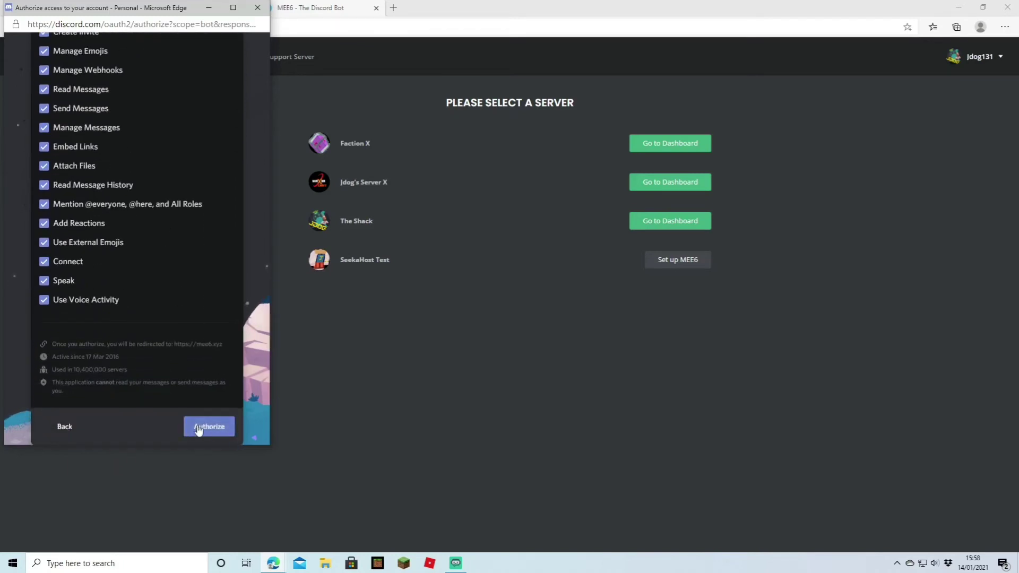
click(224, 417)
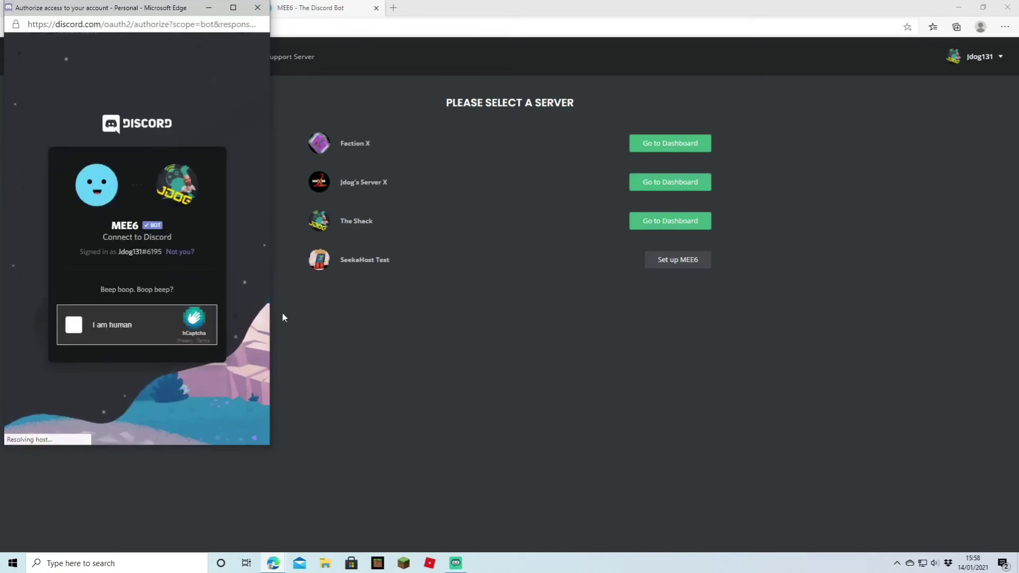
click(79, 327)
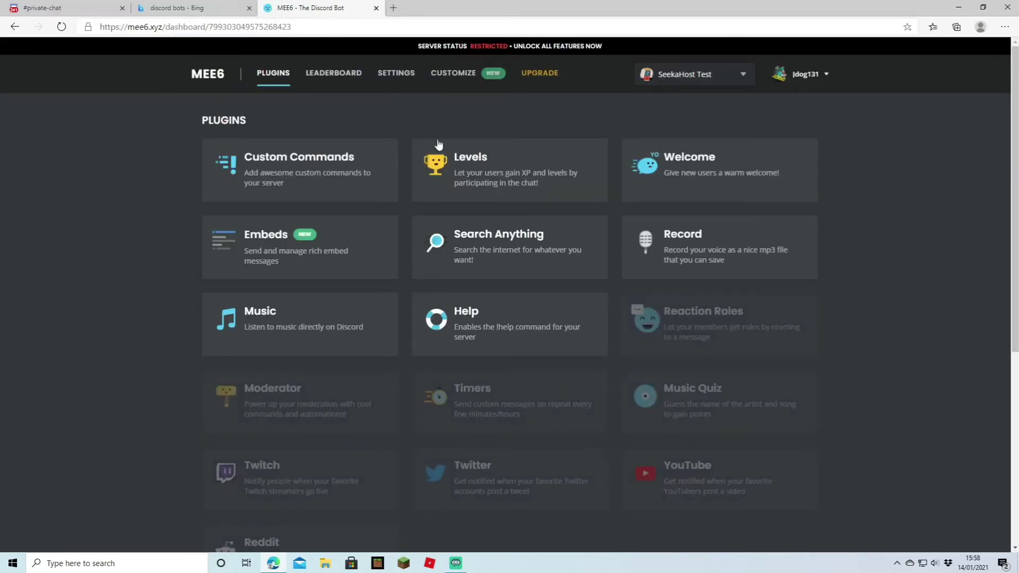
Step: Confirm MEE6 joined in Discord's #general, then open MEE6's Welcome plugin settings
key(ctrl+1)
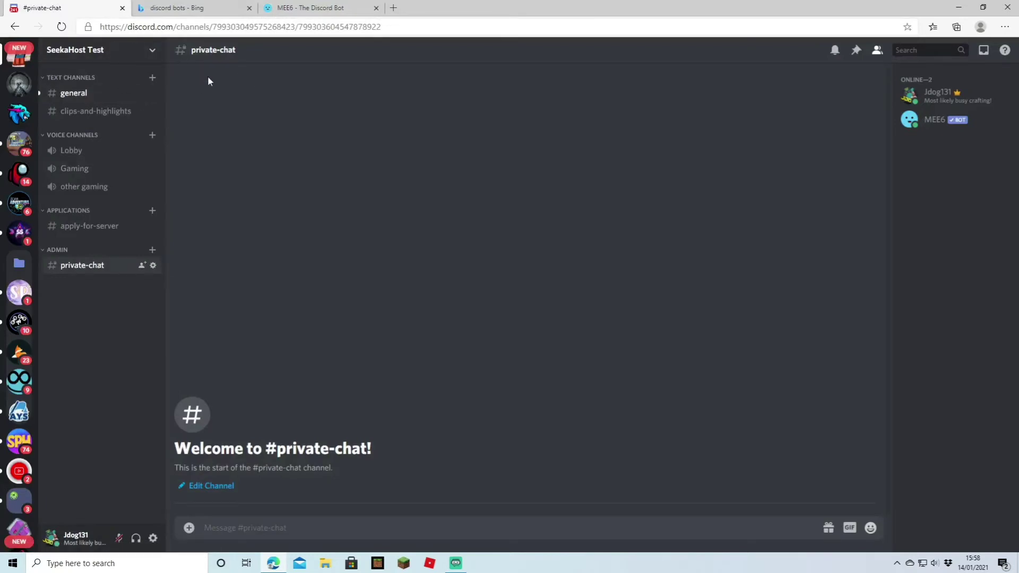
click(72, 93)
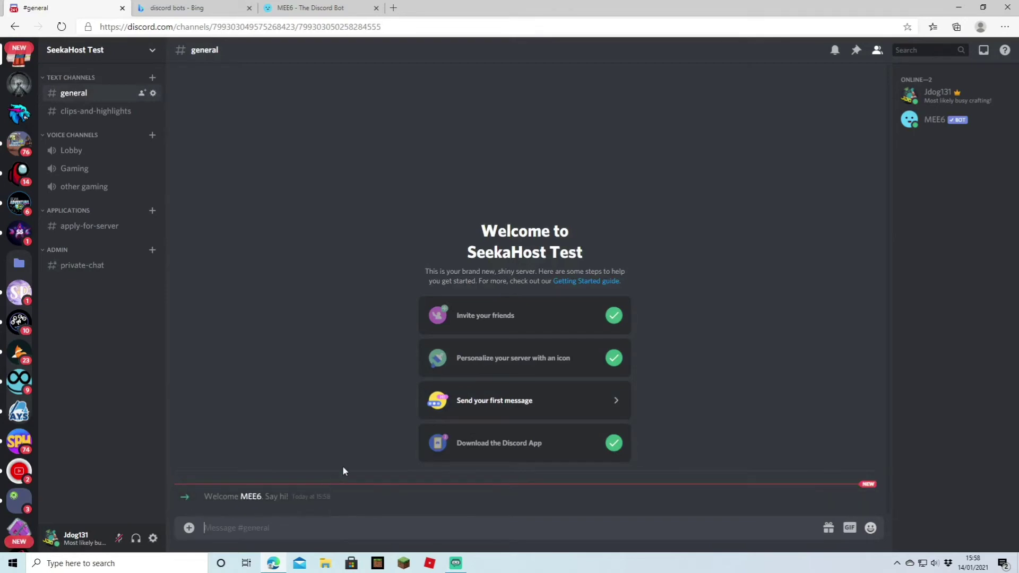
key(ctrl+3)
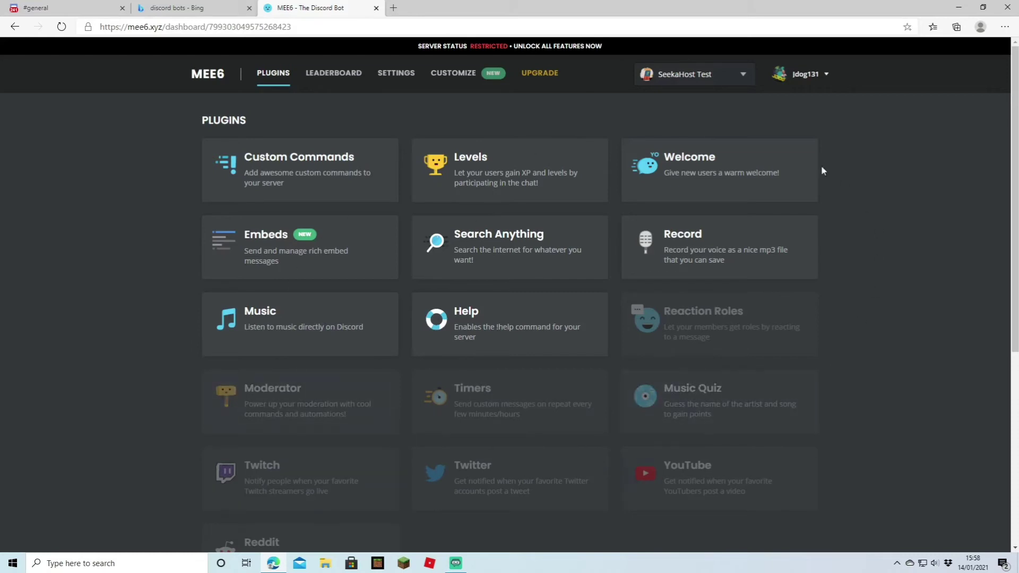
click(686, 165)
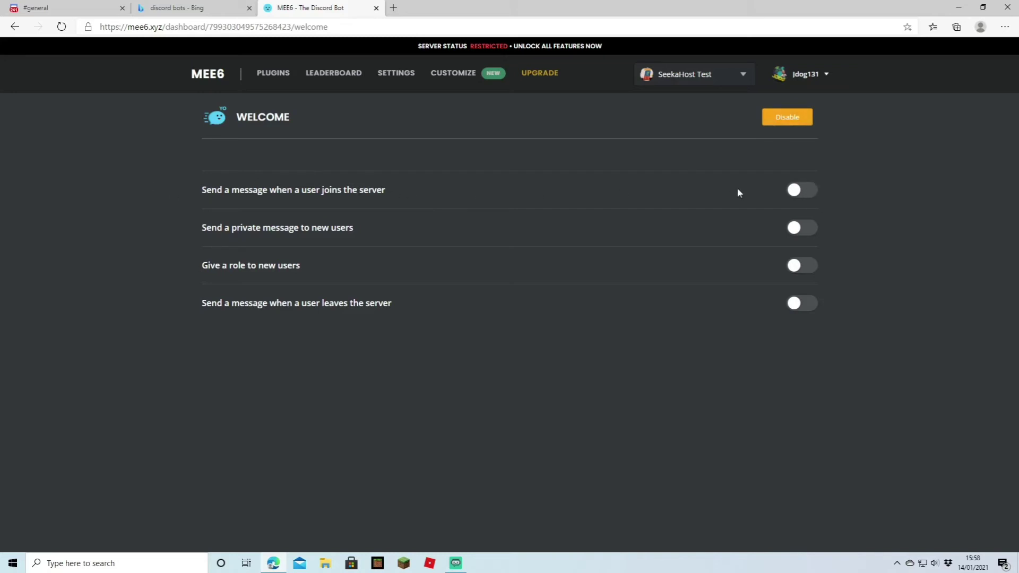
Step: Enable join messages in #general with the text ending 'Please read the rules'
click(801, 190)
click(260, 240)
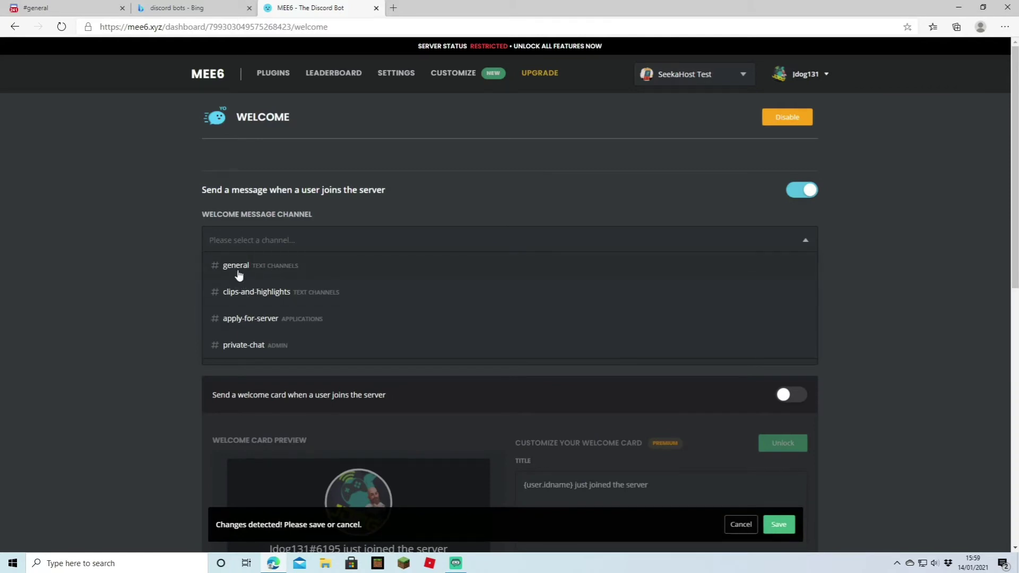
click(239, 271)
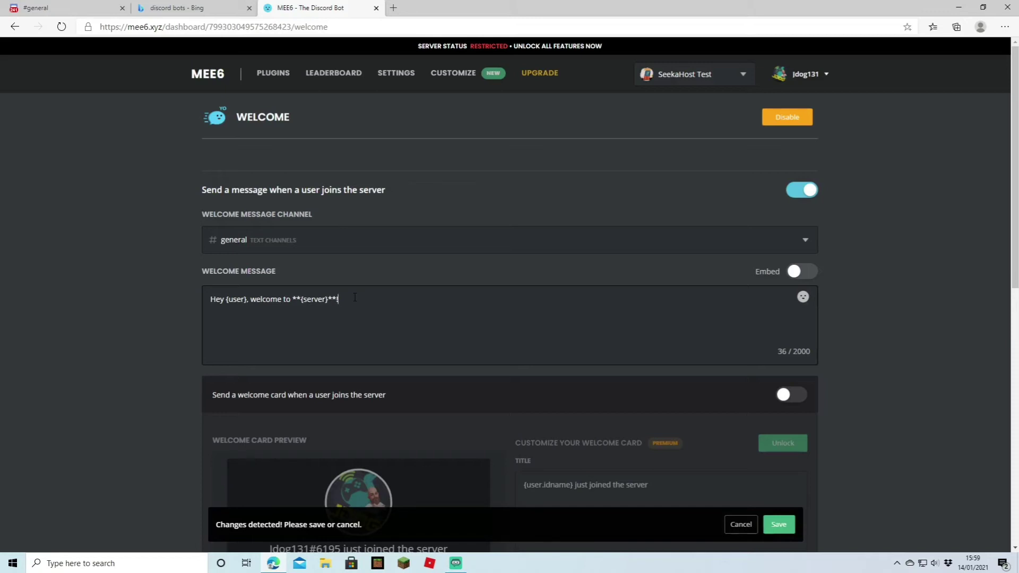
text(Please read the rules)
scroll(654, 267, down, 3)
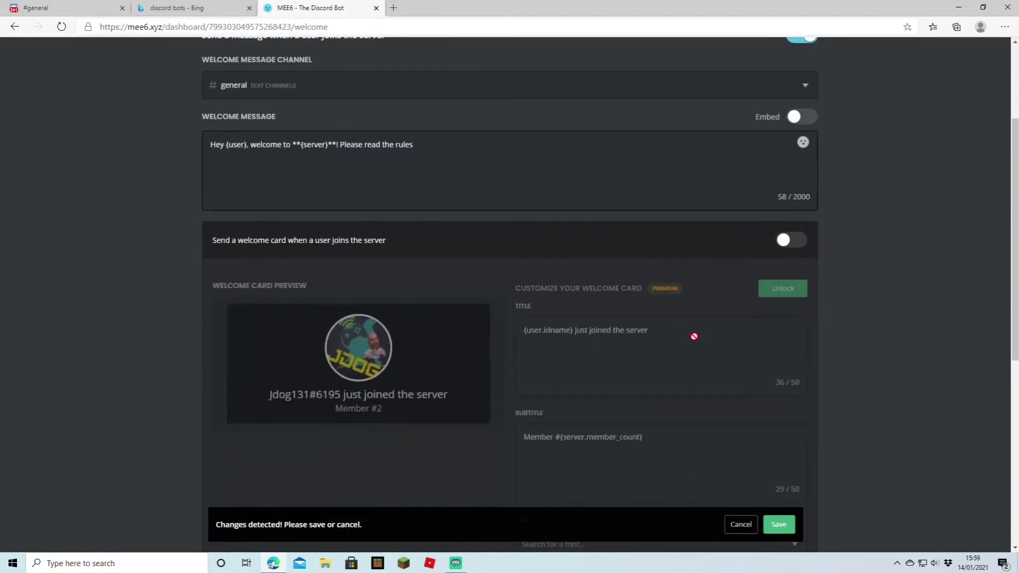
Step: Turn on the welcome card for new members
click(790, 241)
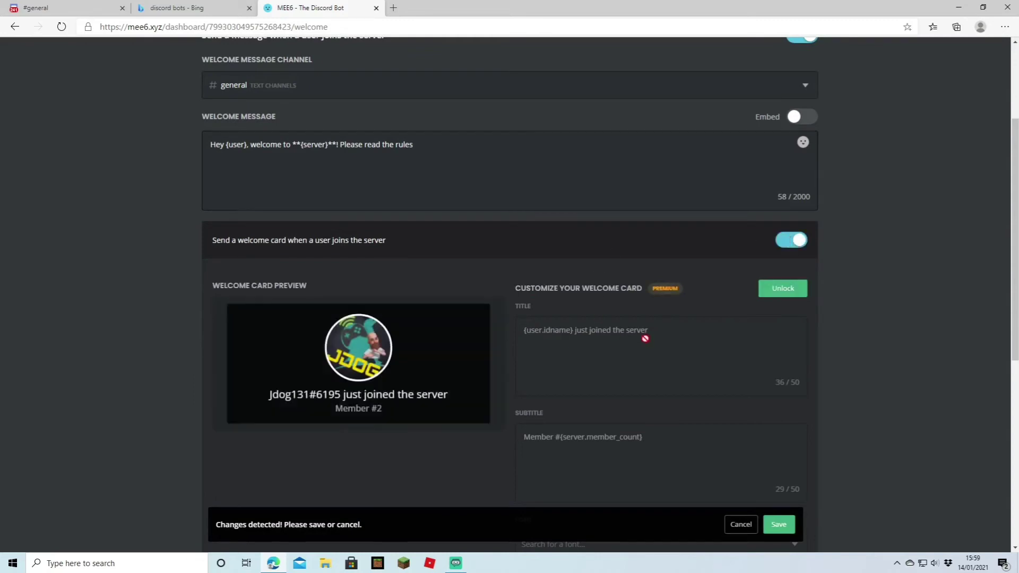
scroll(731, 295, down, 3)
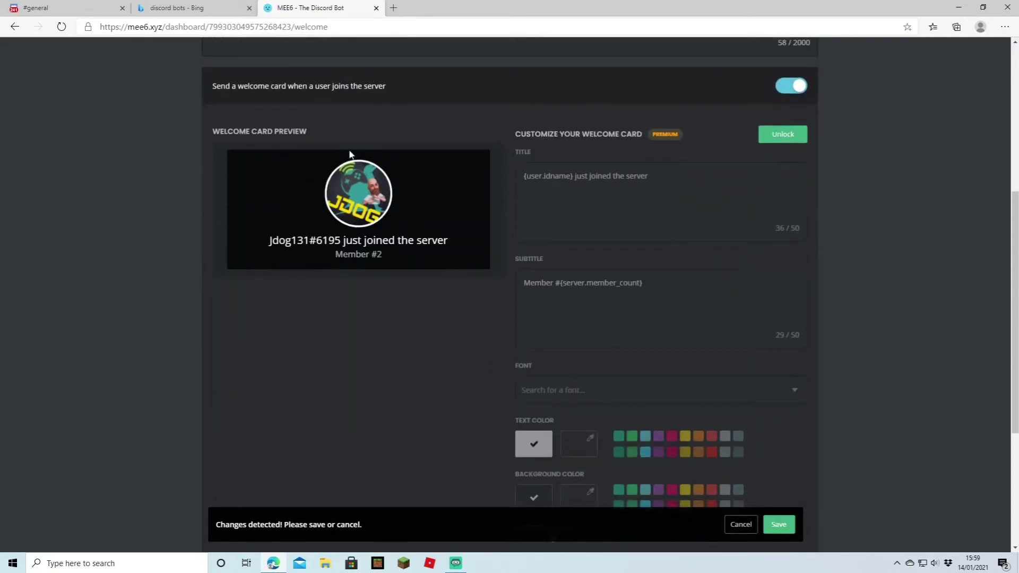
scroll(807, 253, up, 2)
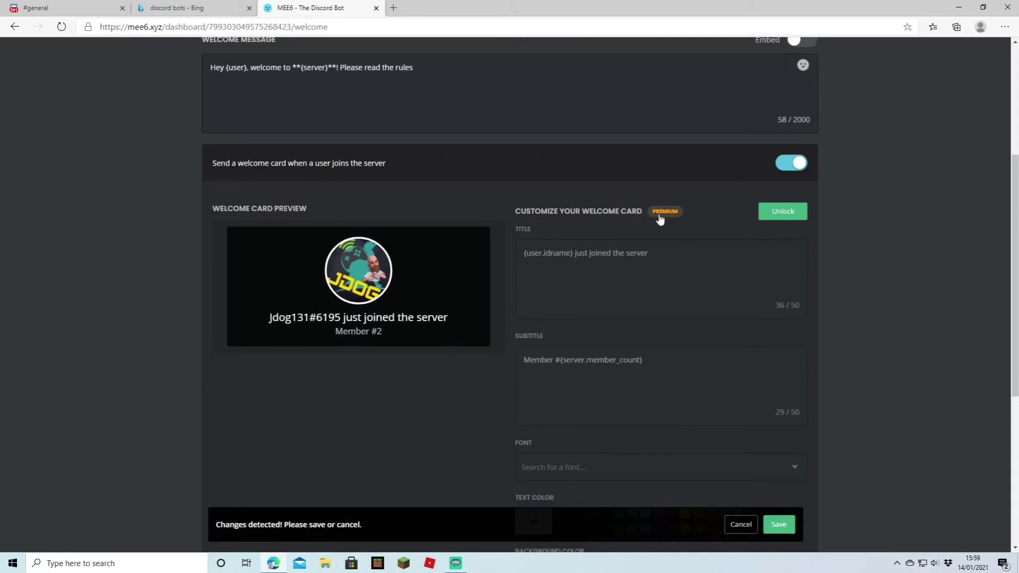
scroll(445, 391, down, 3)
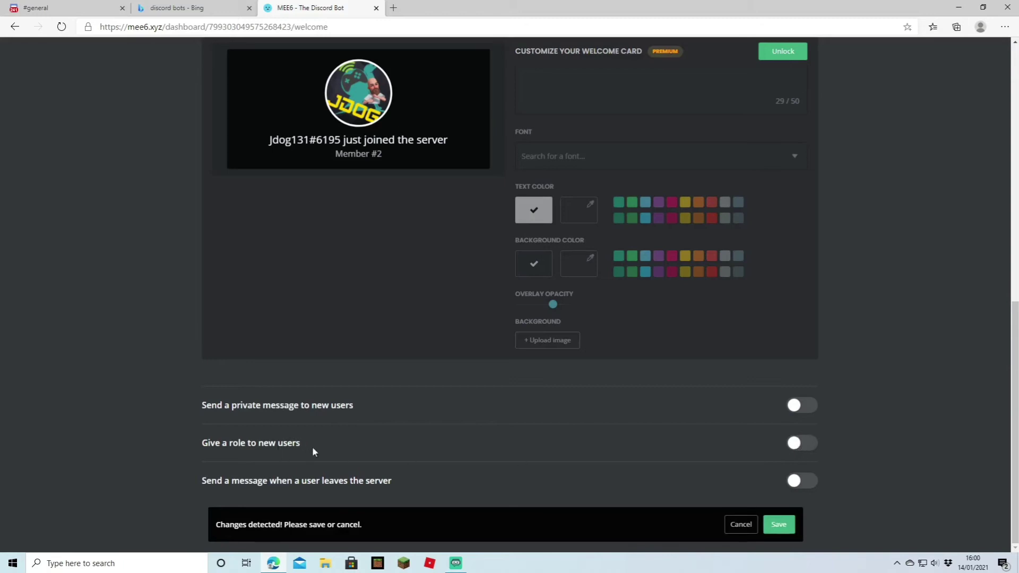
Step: Turn on giving a role to new users and look through the role list
click(804, 443)
scroll(217, 424, down, 2)
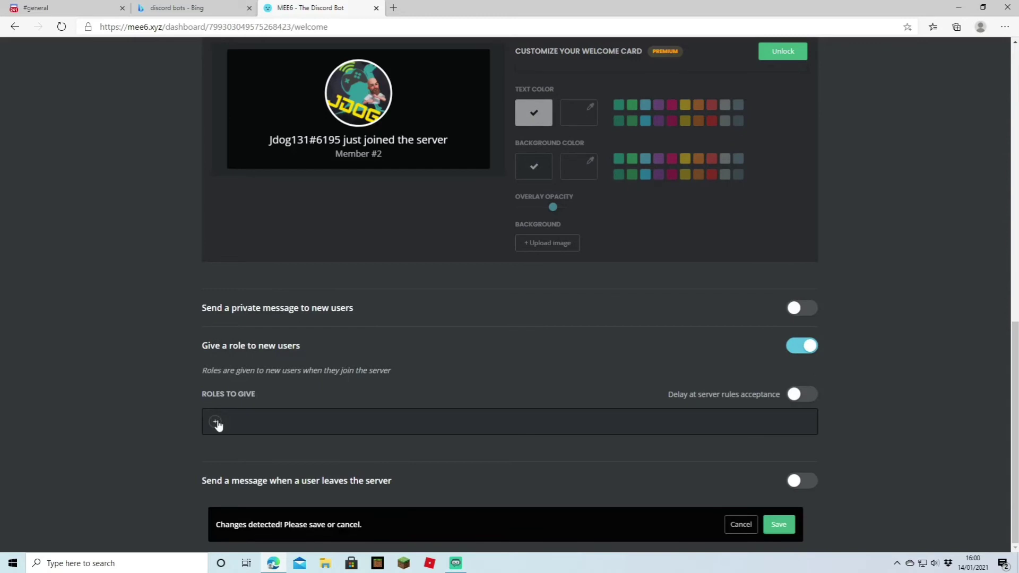
click(216, 423)
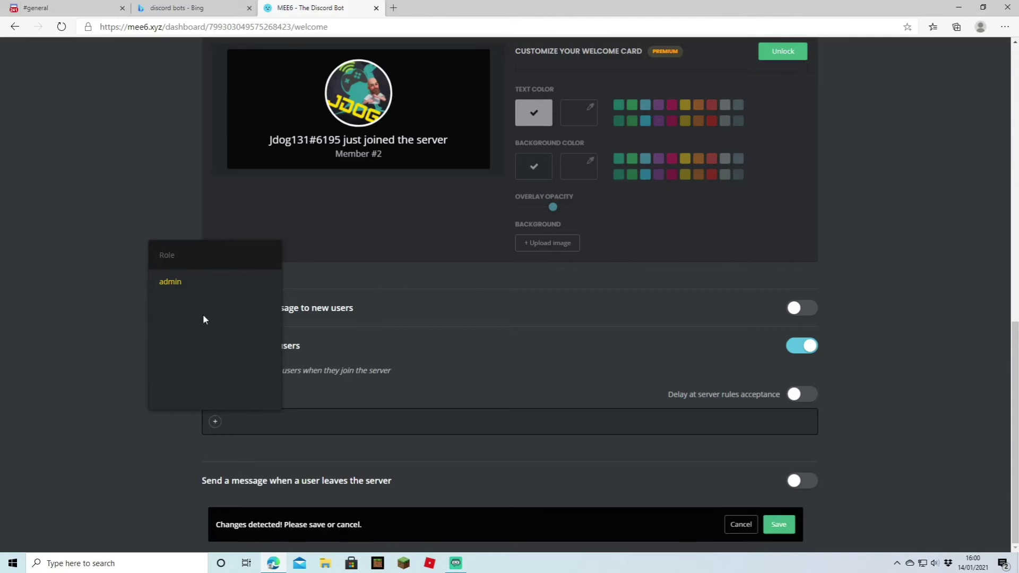
click(96, 384)
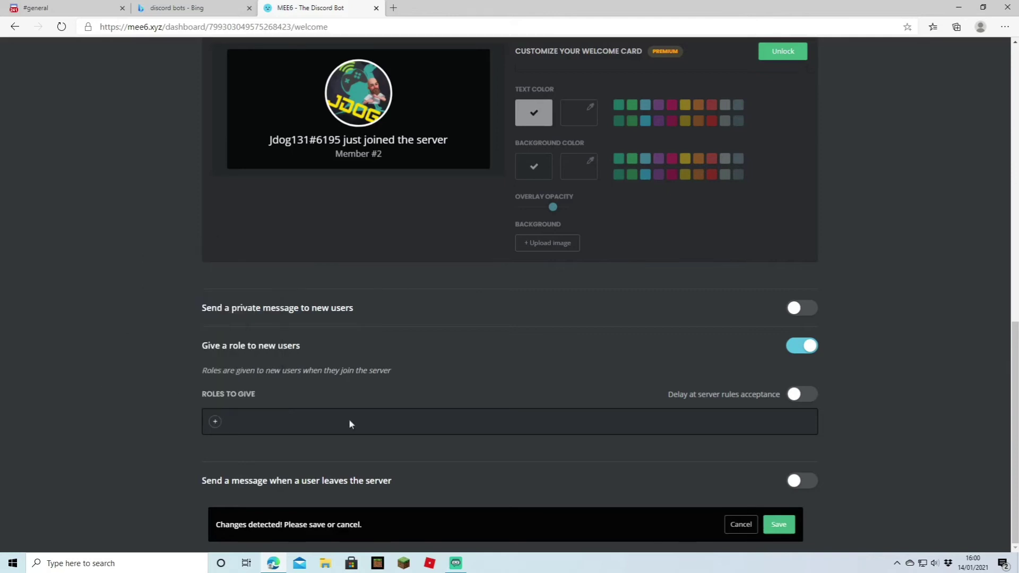
Step: Leave the rules-acceptance delay off and save the Welcome plugin settings
click(799, 395)
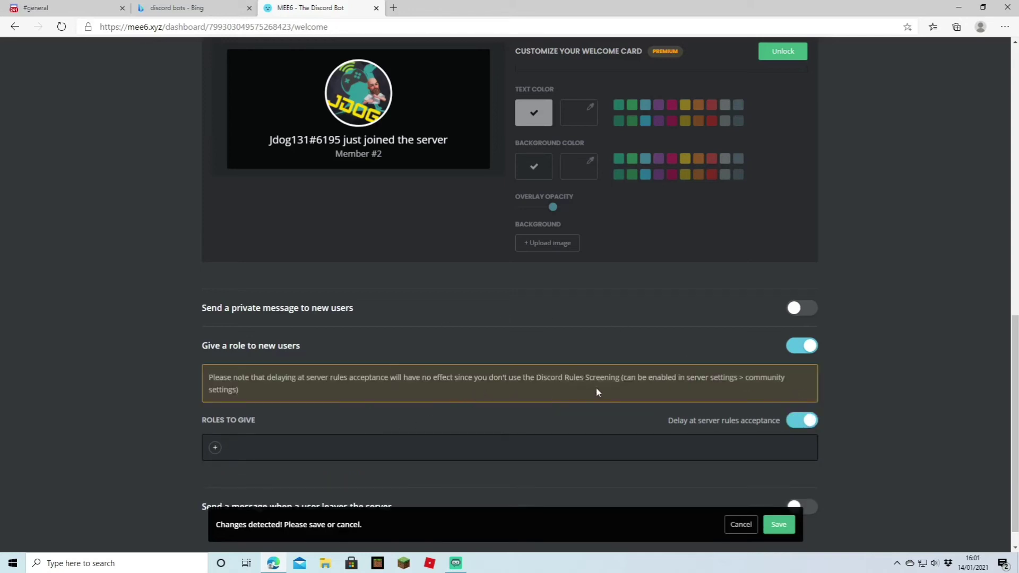
click(808, 419)
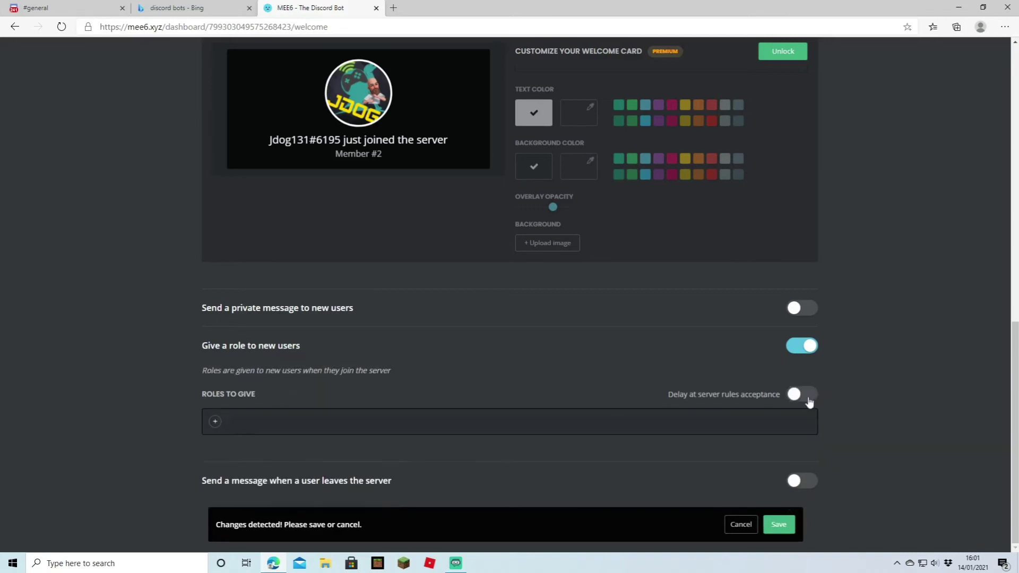
click(778, 524)
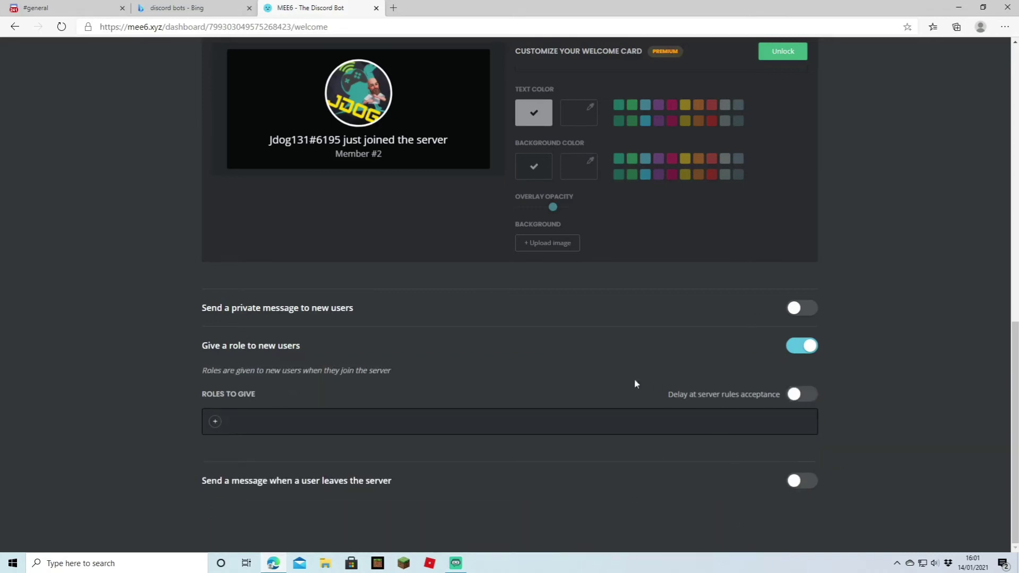
scroll(283, 264, up, 7)
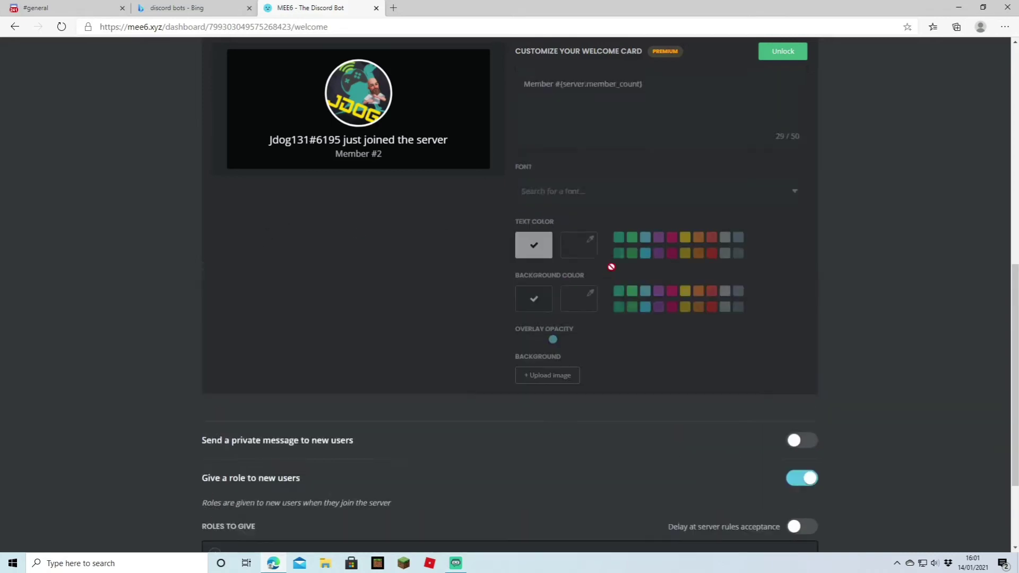
click(283, 80)
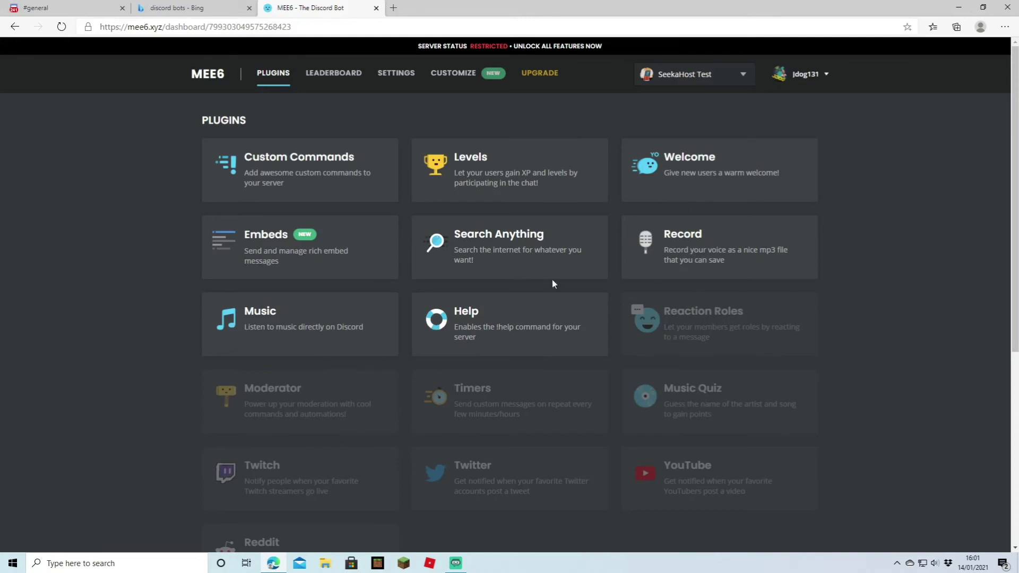
Step: Enable the Reaction Roles plugin by confirming Yes in the enable dialog
scroll(498, 283, down, 2)
scroll(502, 274, up, 2)
click(697, 325)
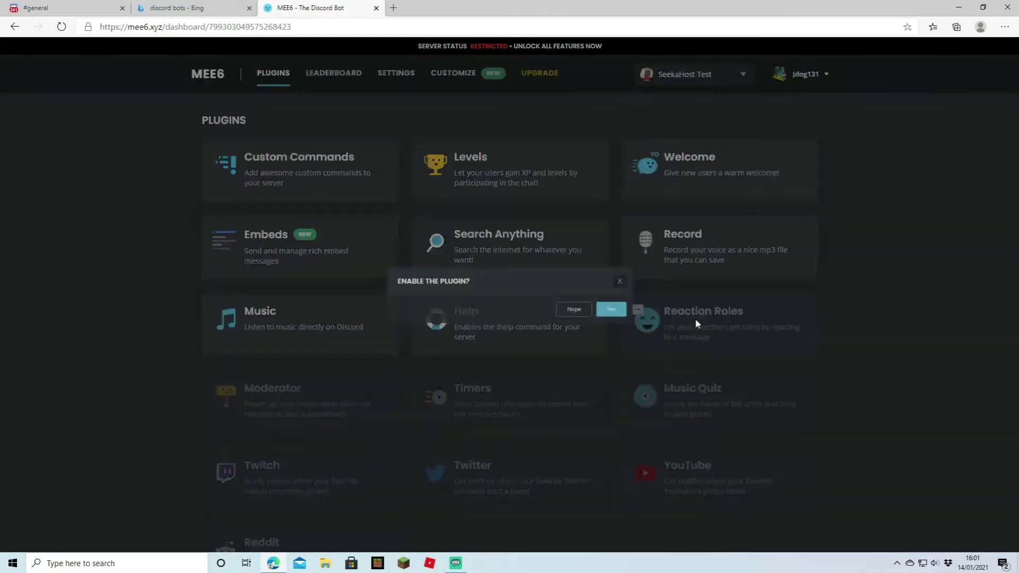
click(638, 314)
scroll(413, 285, down, 4)
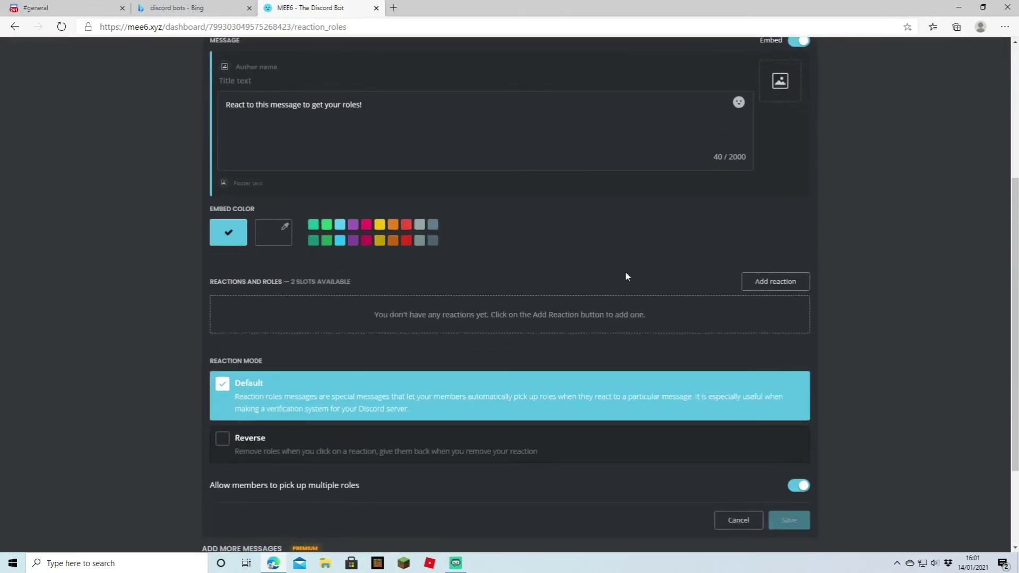
scroll(623, 272, up, 4)
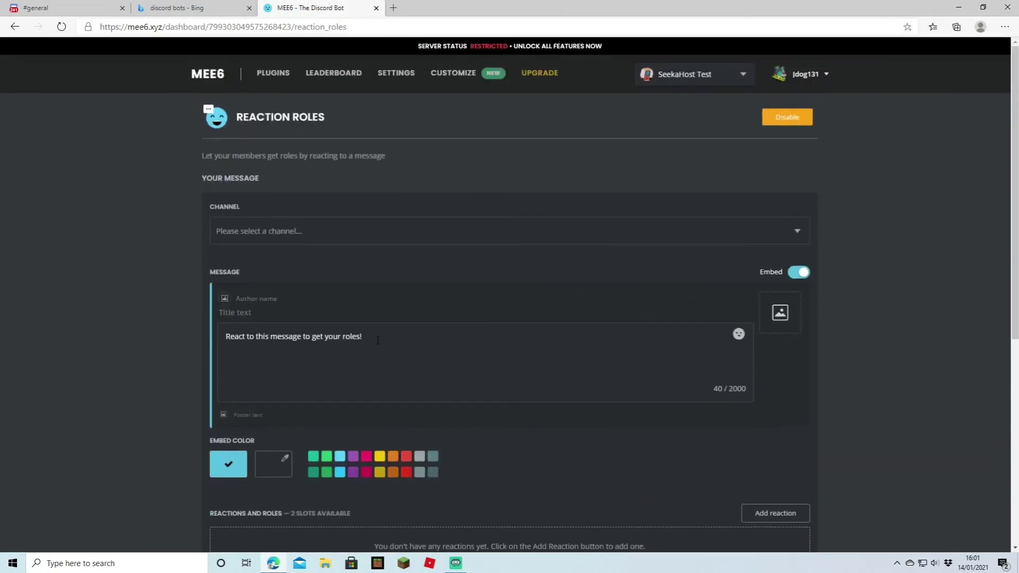
Step: Add a thumbs-up reaction that grants the admin role and save the roles message
scroll(454, 335, down, 1)
scroll(810, 337, down, 3)
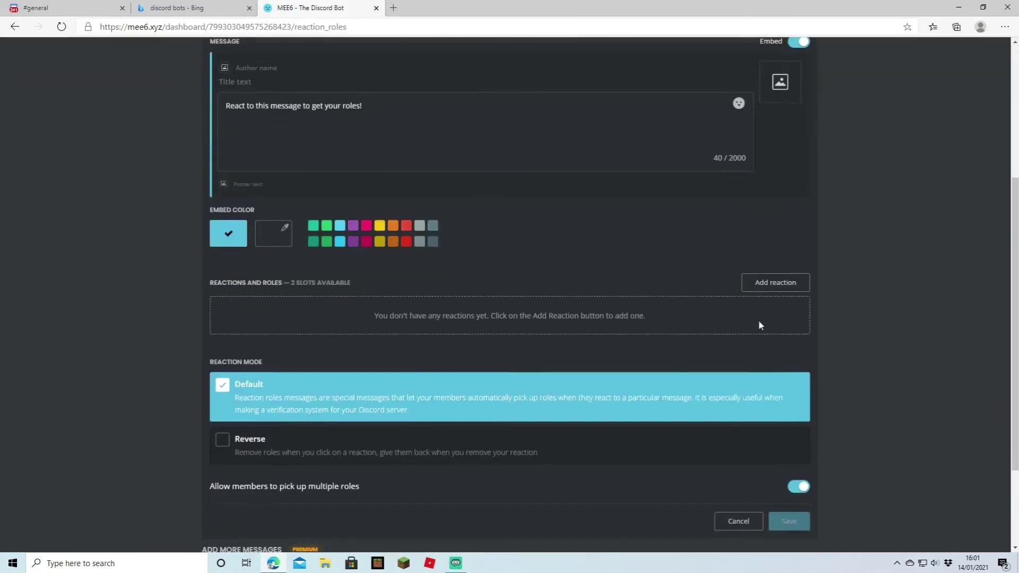
click(775, 281)
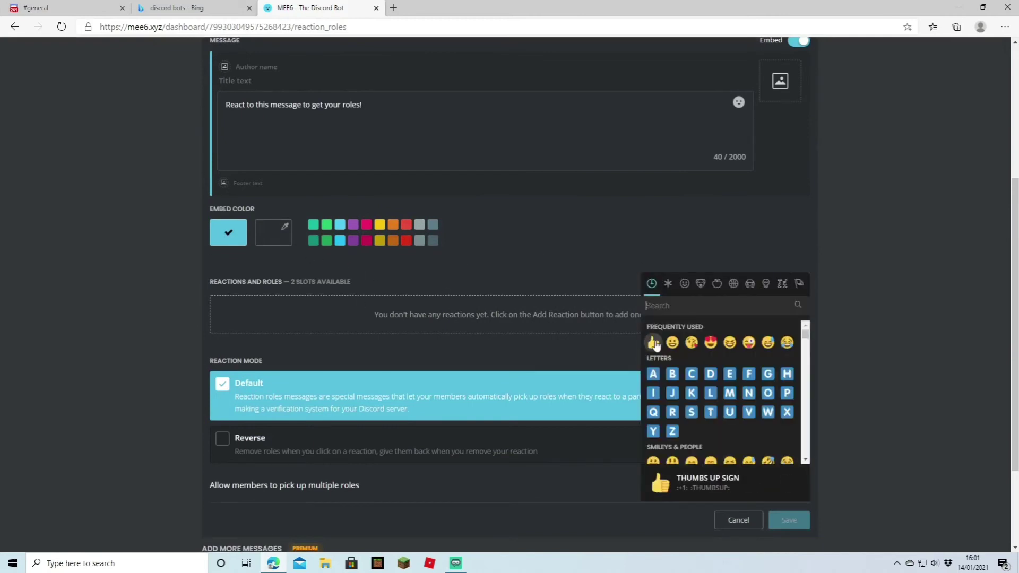
click(649, 341)
click(261, 317)
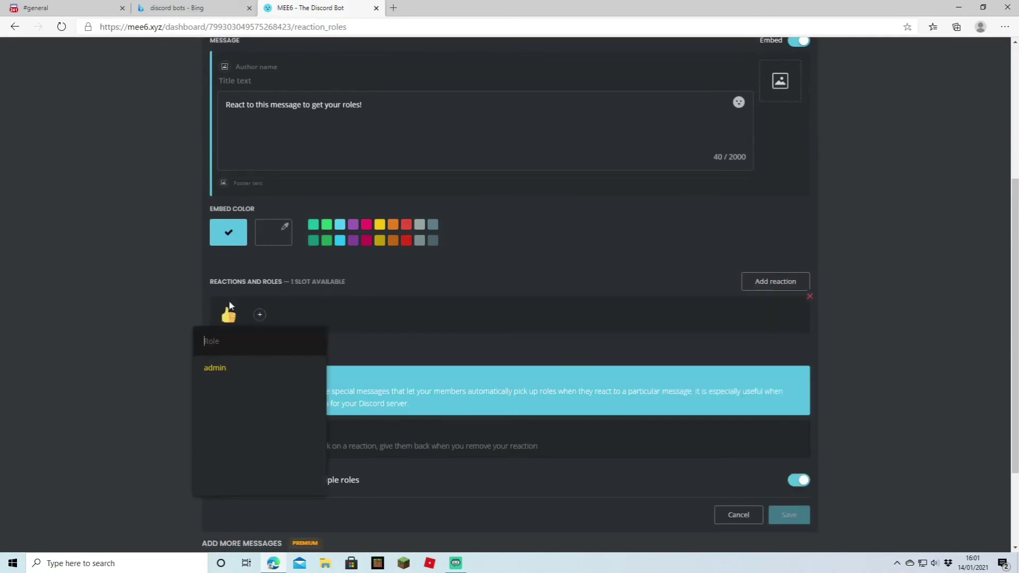
click(209, 374)
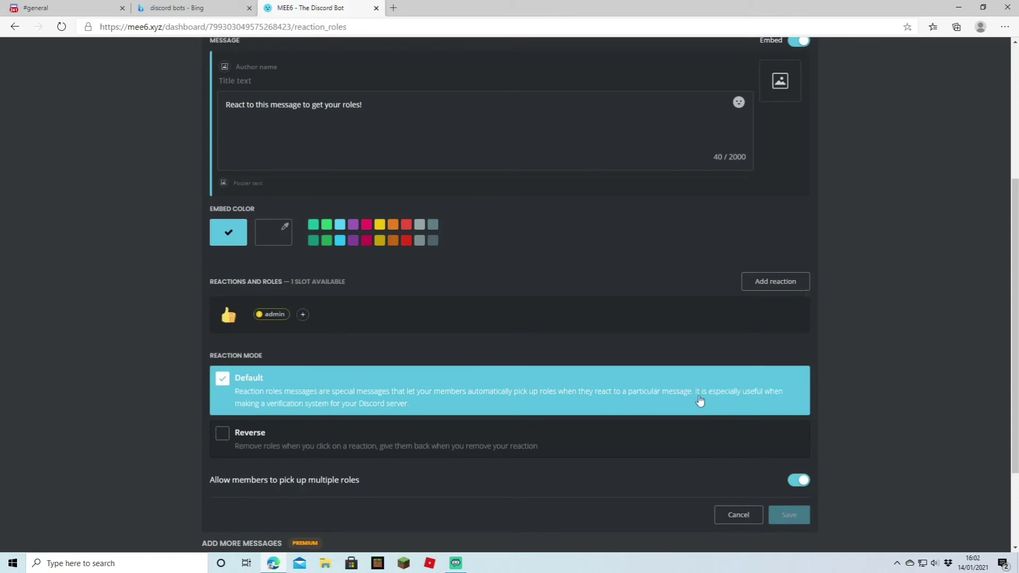
scroll(568, 348, down, 3)
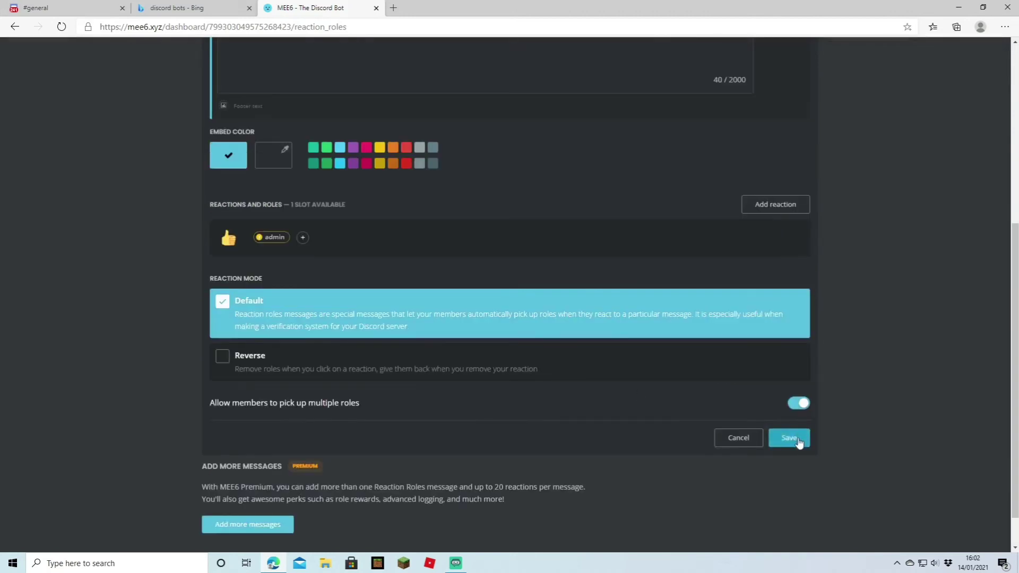
click(798, 441)
key(ctrl+1)
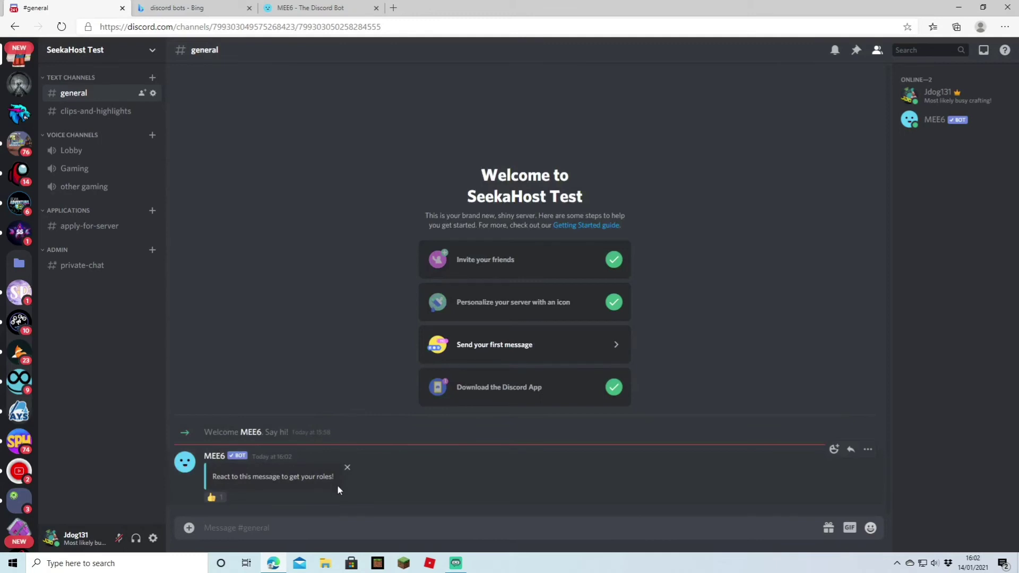
Step: Test the thumbs-up reaction on MEE6's message by adding it and removing it
click(213, 497)
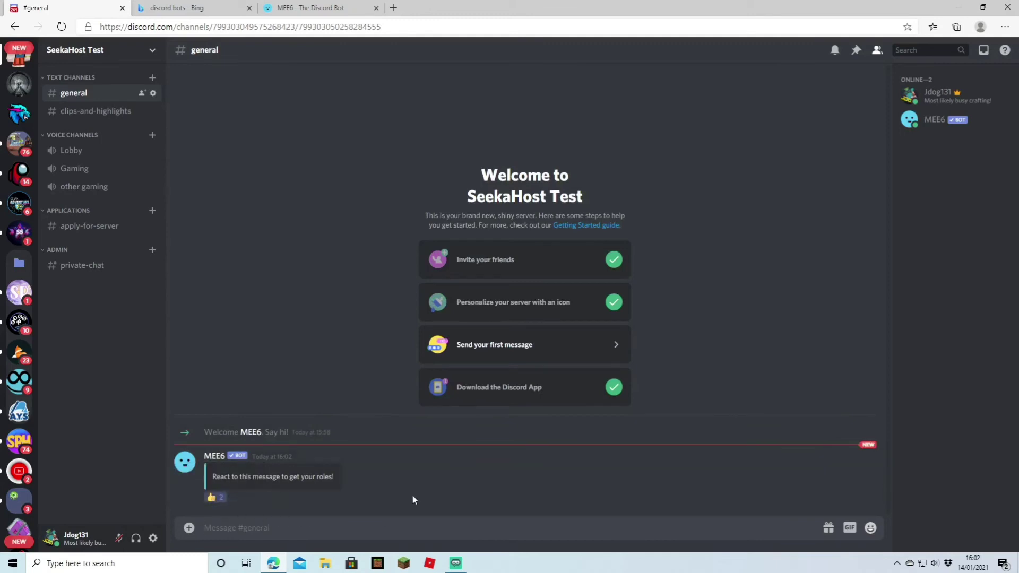
click(212, 498)
key(ctrl+3)
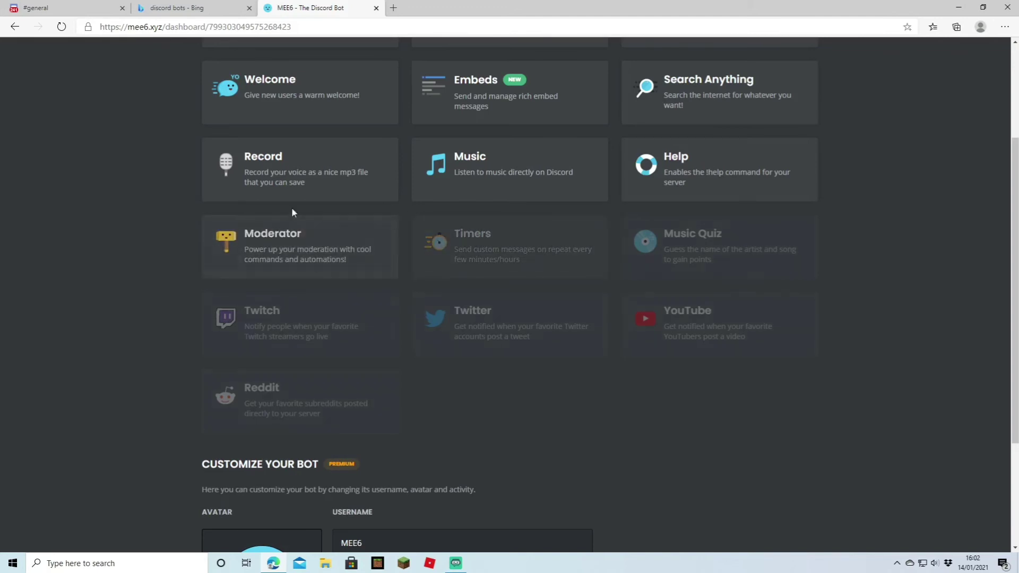
Step: Set the Moderator plugin's logging channel to private-chat
click(268, 234)
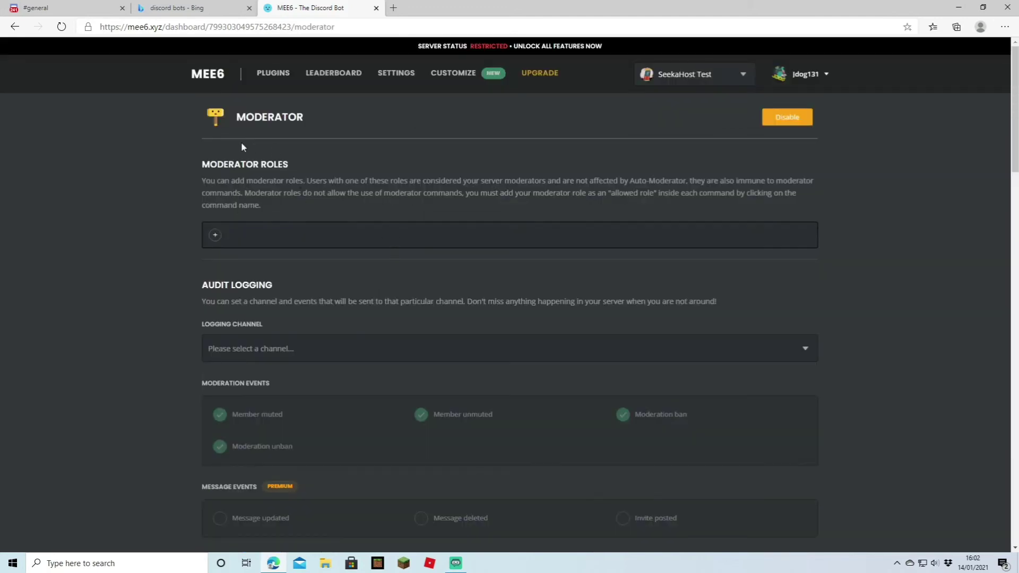
scroll(250, 159, down, 3)
scroll(235, 133, up, 3)
scroll(217, 163, down, 2)
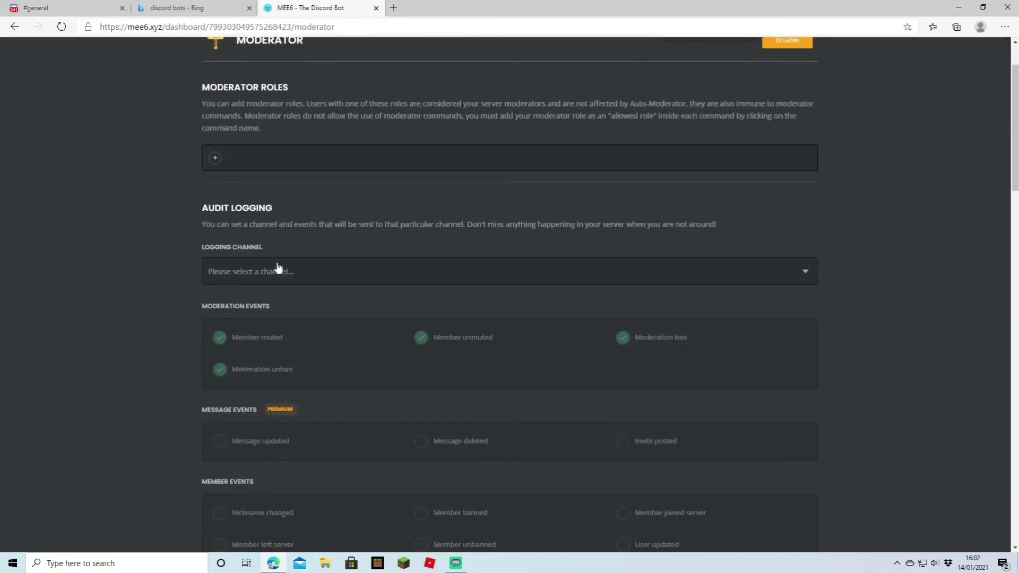
click(280, 269)
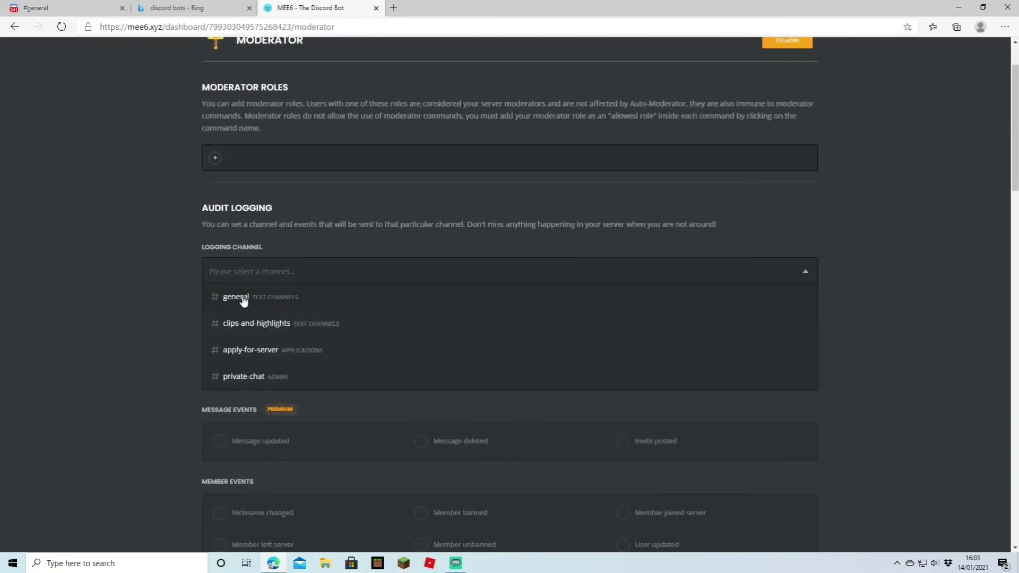
scroll(301, 263, down, 4)
scroll(301, 263, up, 3)
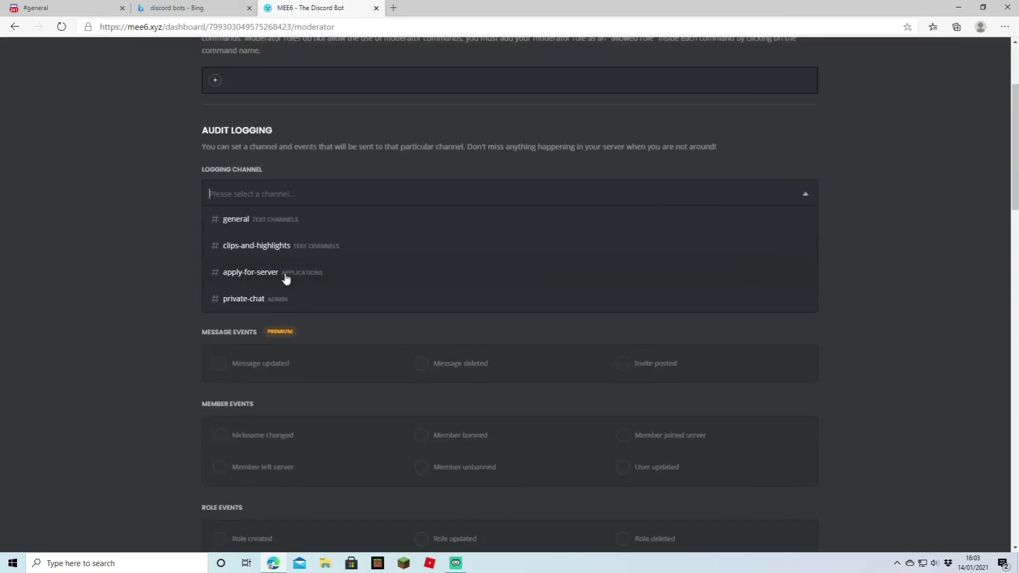
click(255, 297)
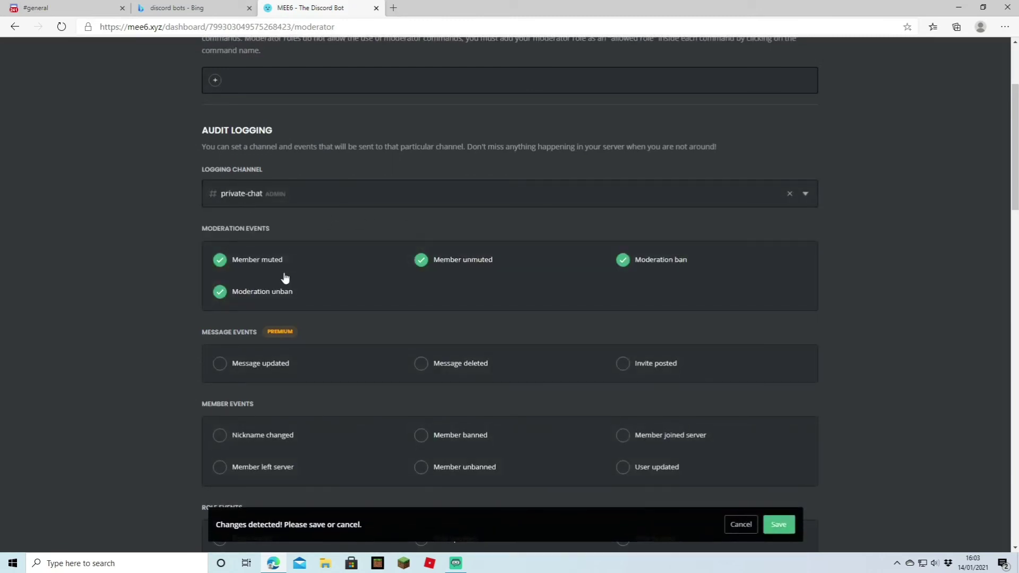
Step: Leave Bad Words set to Disabled and save the Moderator settings
scroll(306, 219, down, 13)
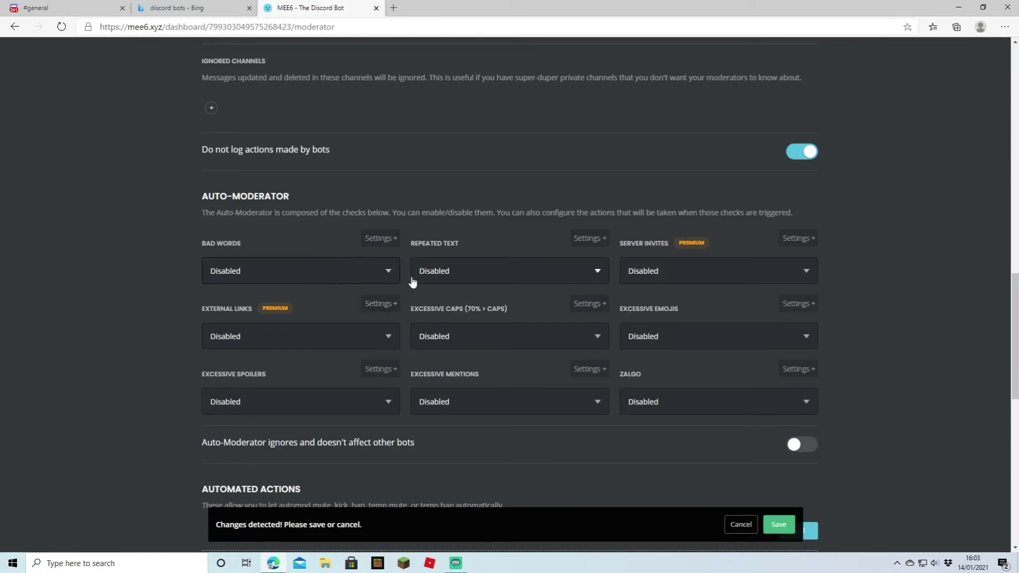
click(389, 280)
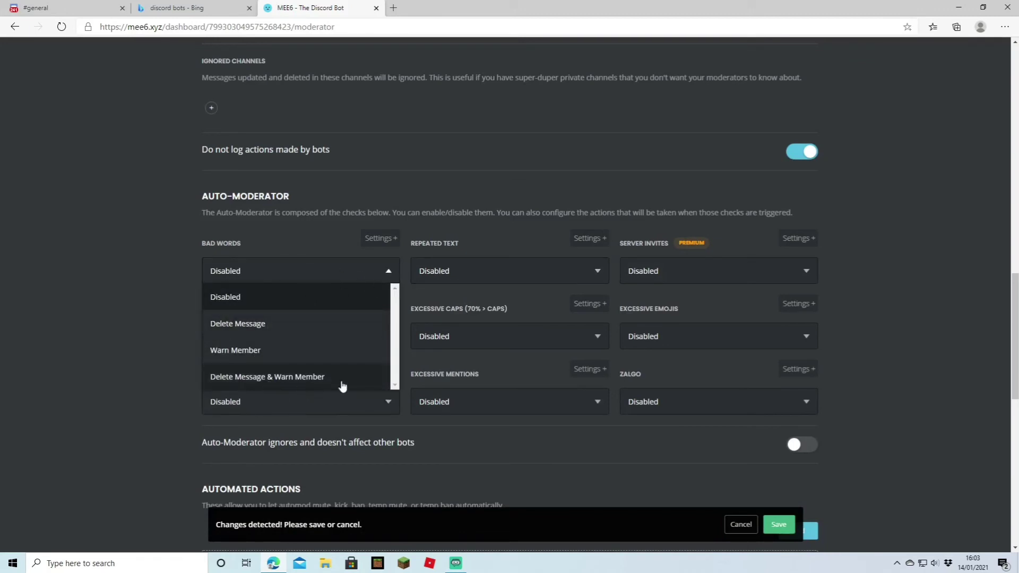
click(509, 184)
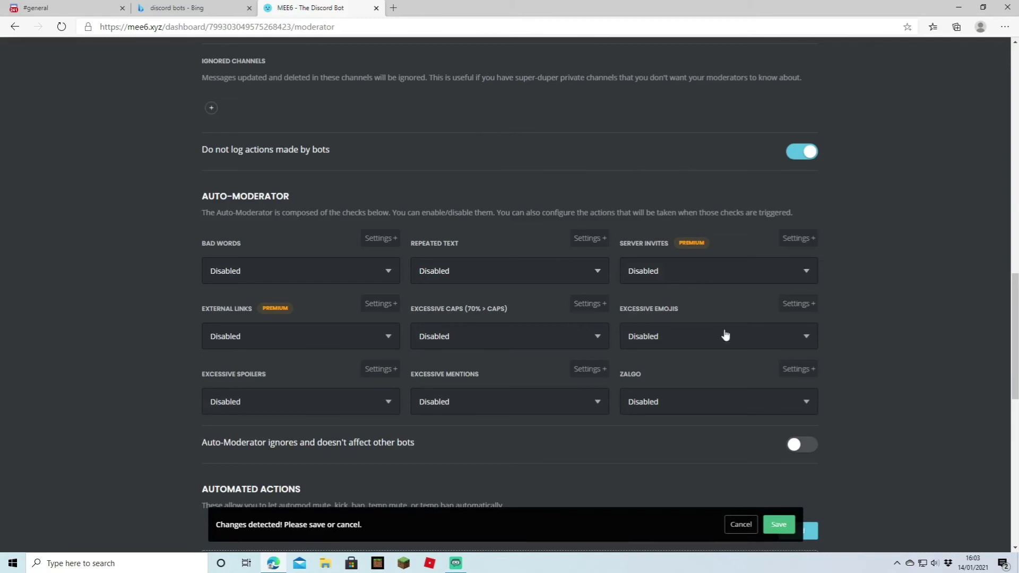
scroll(758, 336, down, 1)
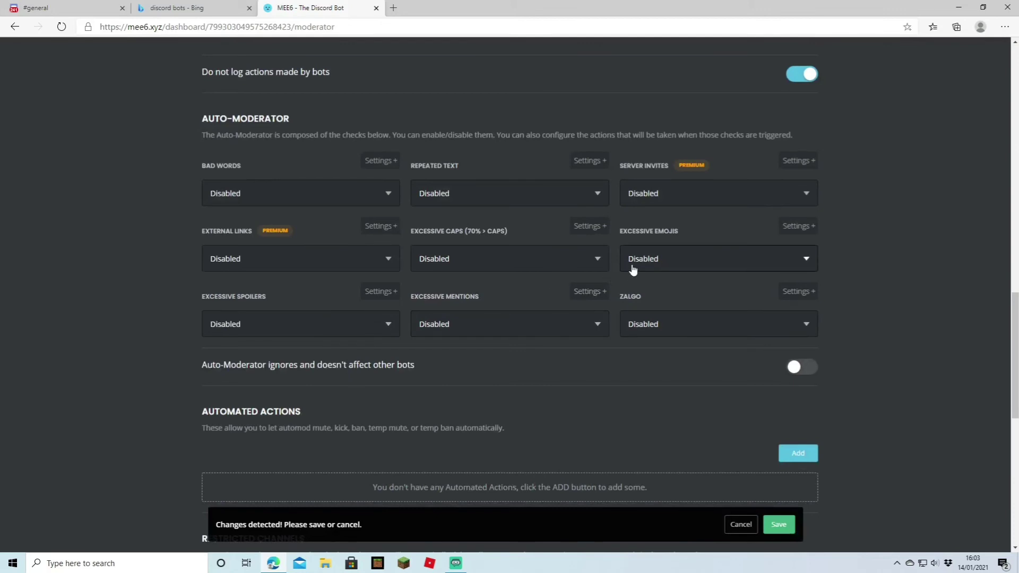
scroll(531, 276, down, 7)
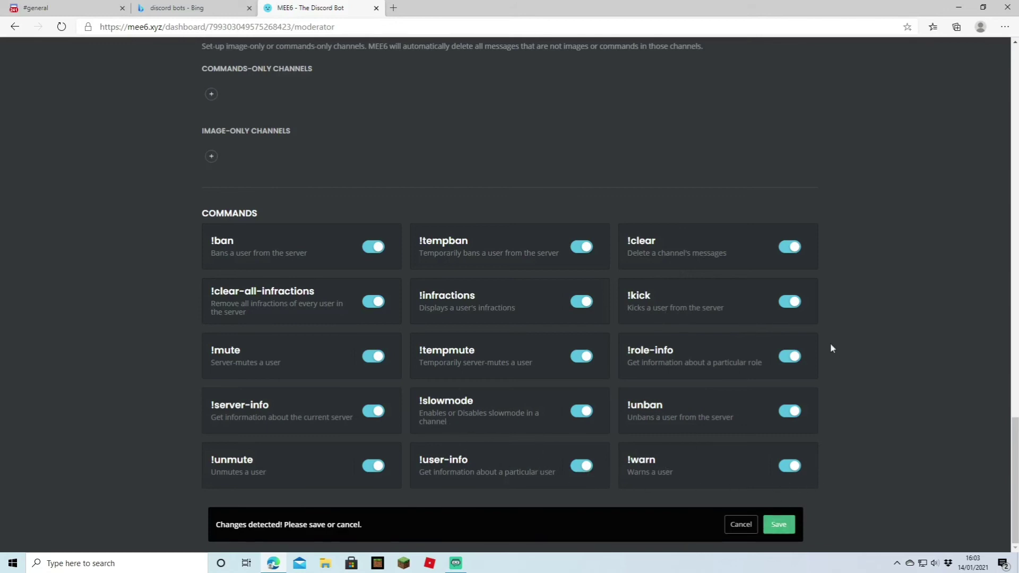
click(779, 524)
click(274, 73)
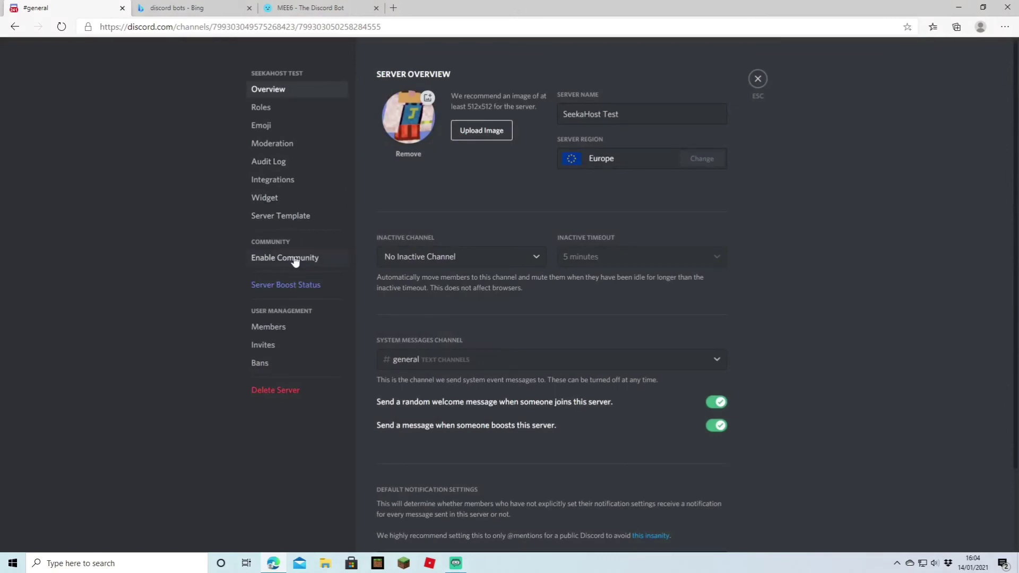
Step: Start Community setup, requiring verified email and scanning media from all members
click(296, 260)
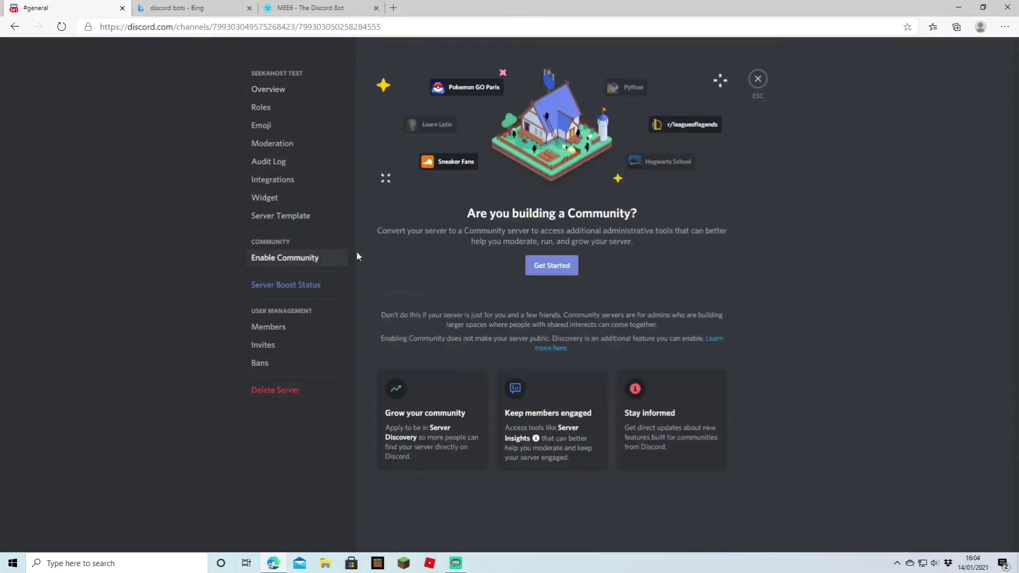
click(556, 271)
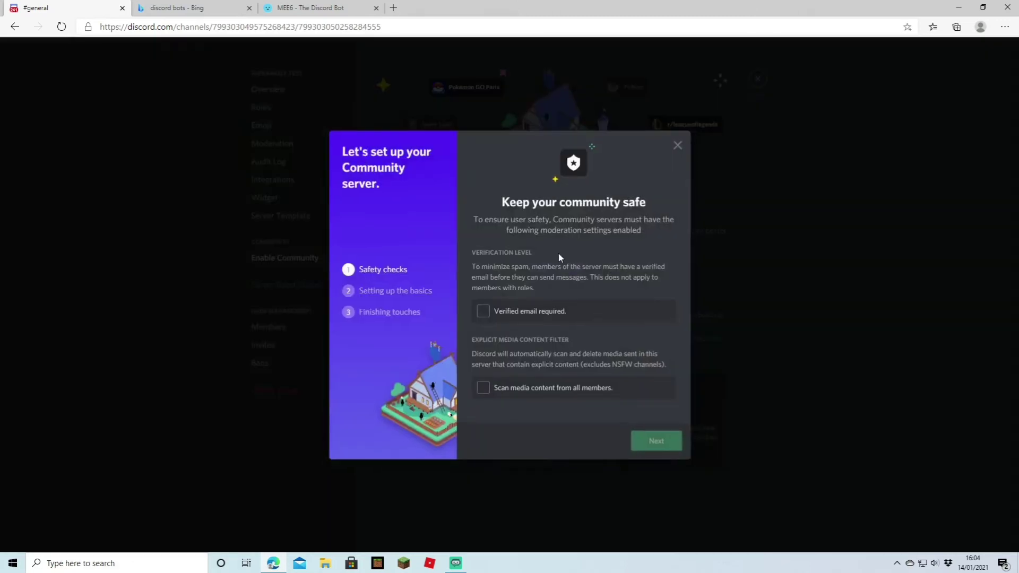
click(489, 311)
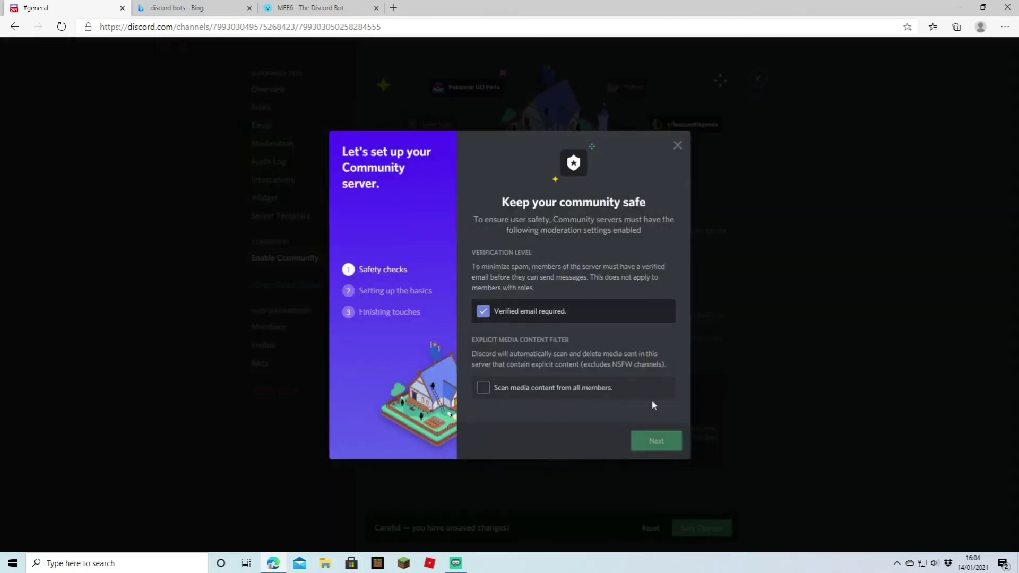
click(489, 388)
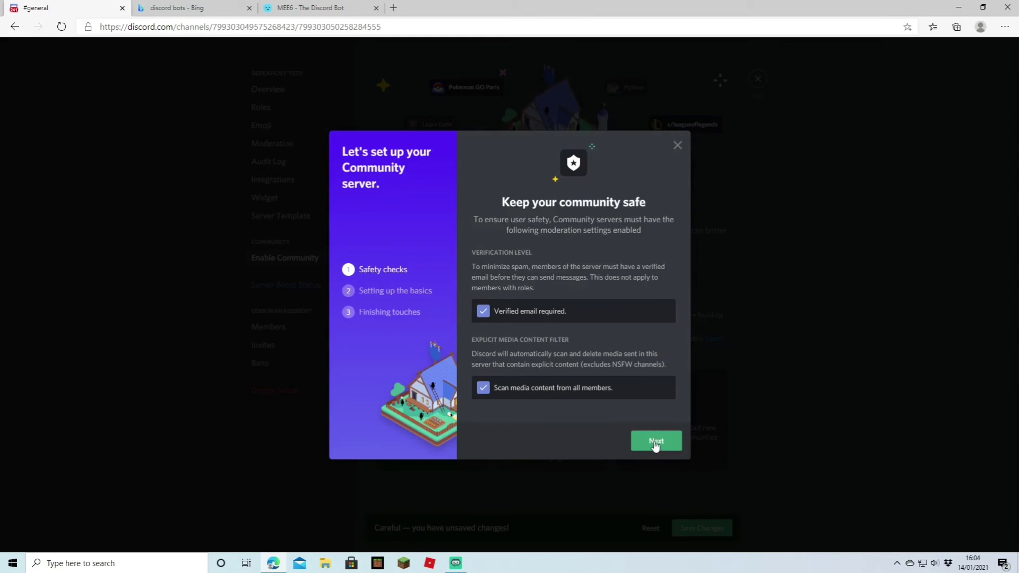
click(656, 445)
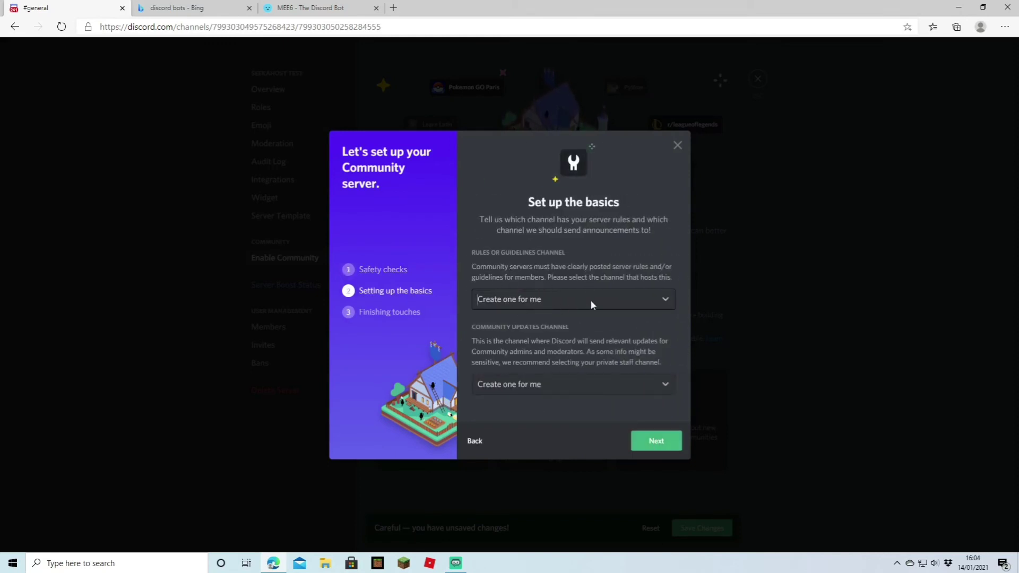
Step: Keep auto-created rules and updates channels, agree to the guidelines, and finish setup
click(579, 384)
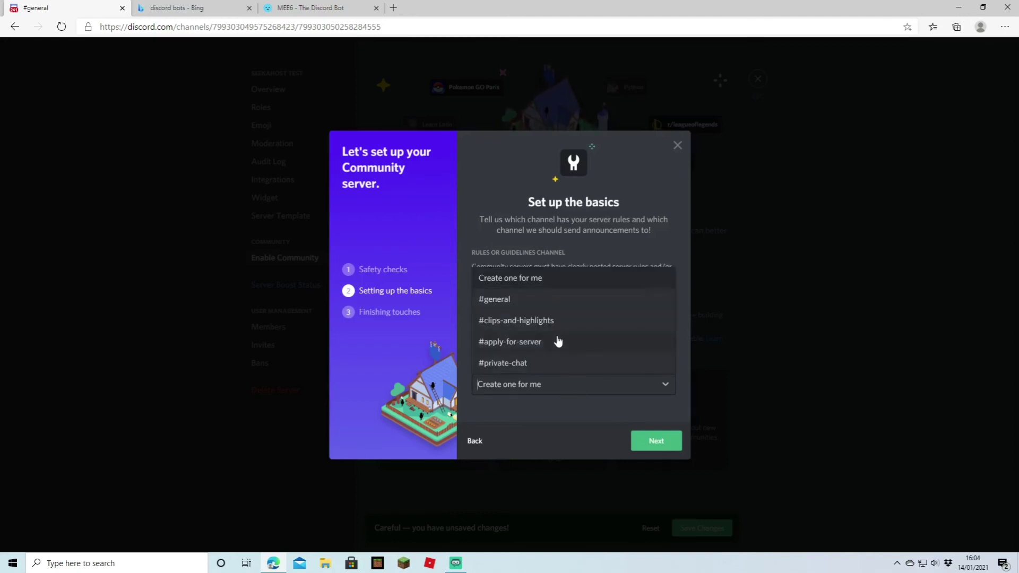
click(537, 281)
click(653, 440)
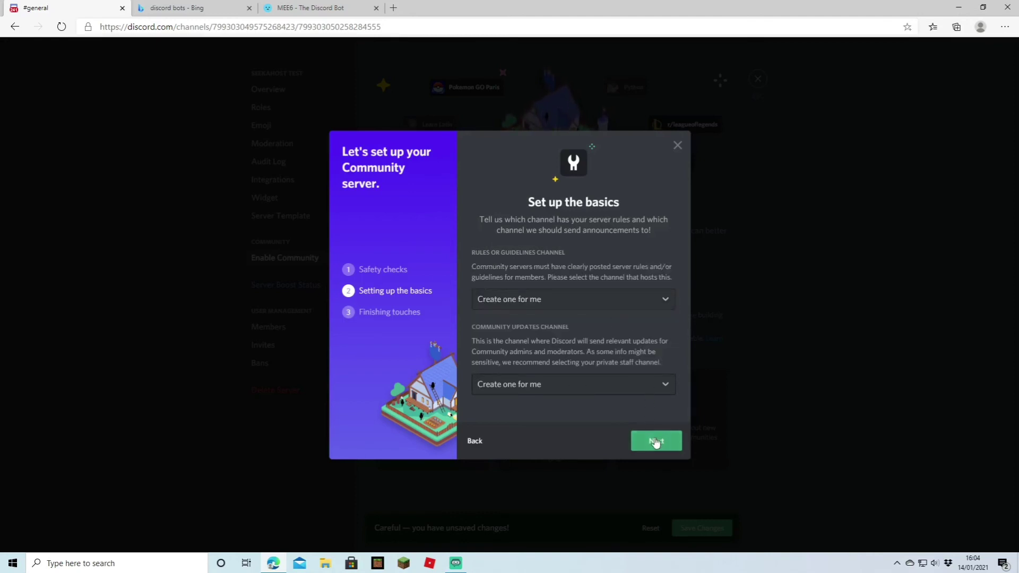
mouse_move(620, 263)
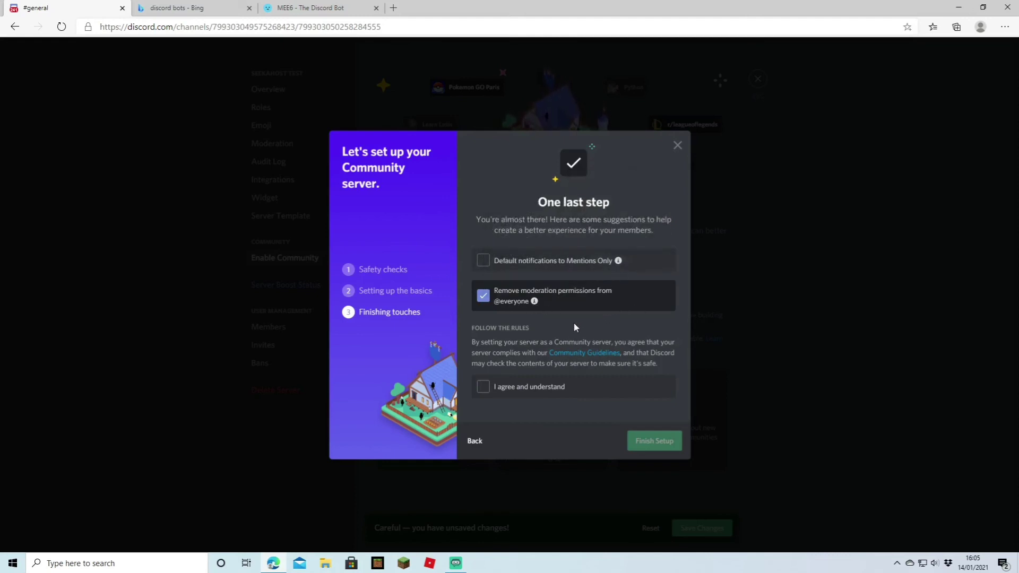
click(497, 387)
click(666, 443)
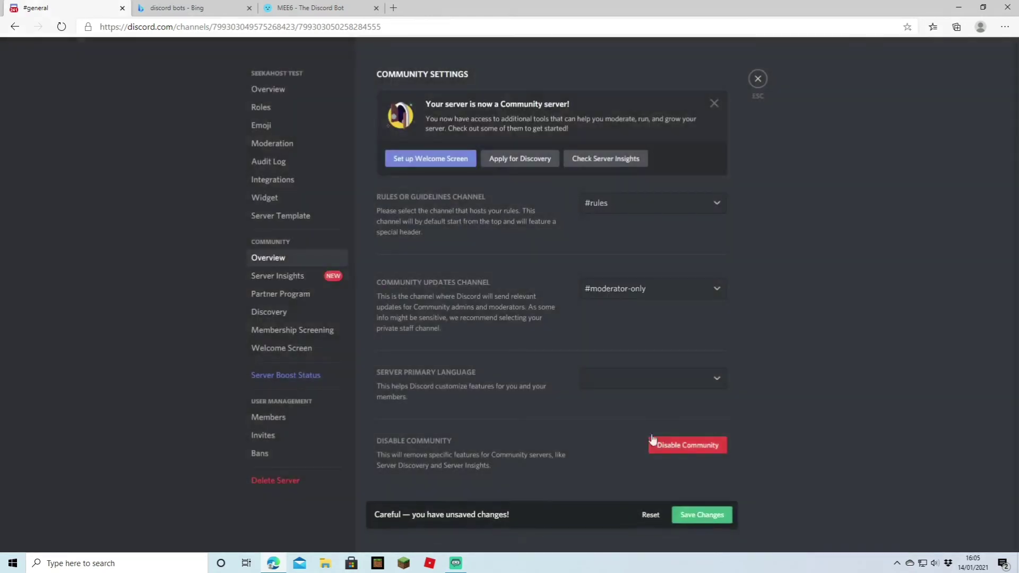
Step: Open the welcome screen setup and raise the verification level to Medium, then High
click(452, 159)
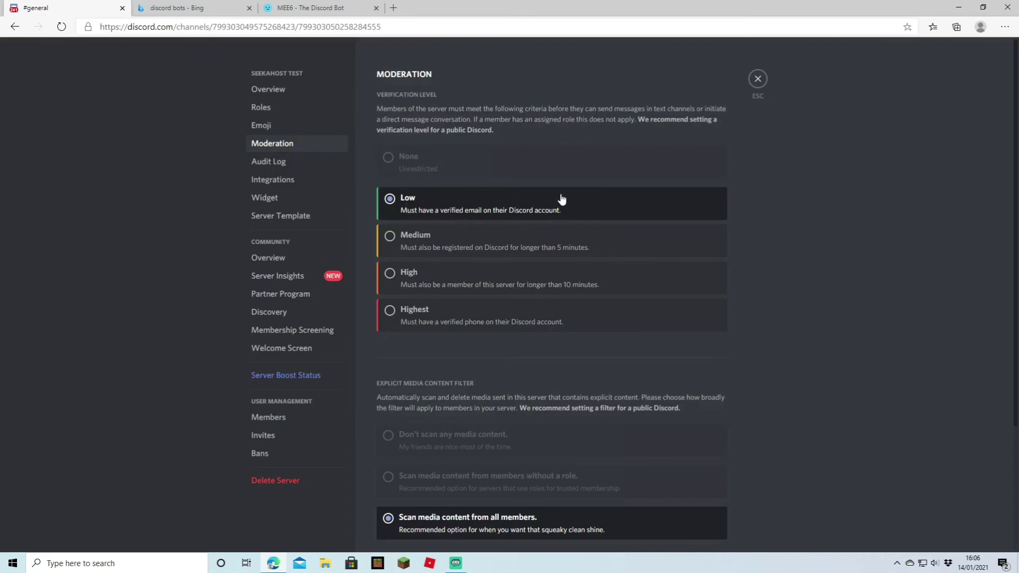
click(621, 249)
click(599, 281)
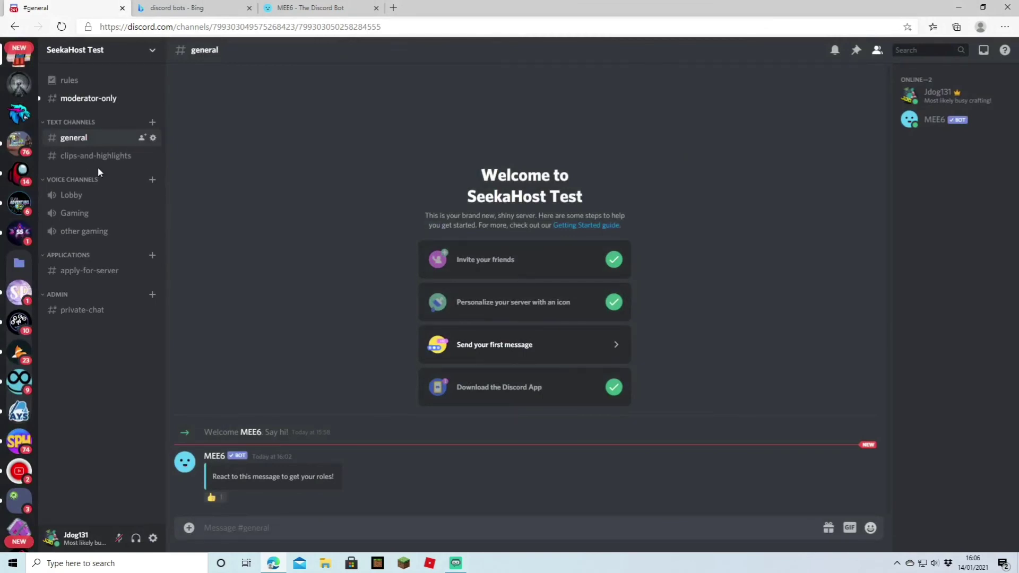
Step: Start setting up Membership Screening from the server's settings
click(151, 51)
click(107, 120)
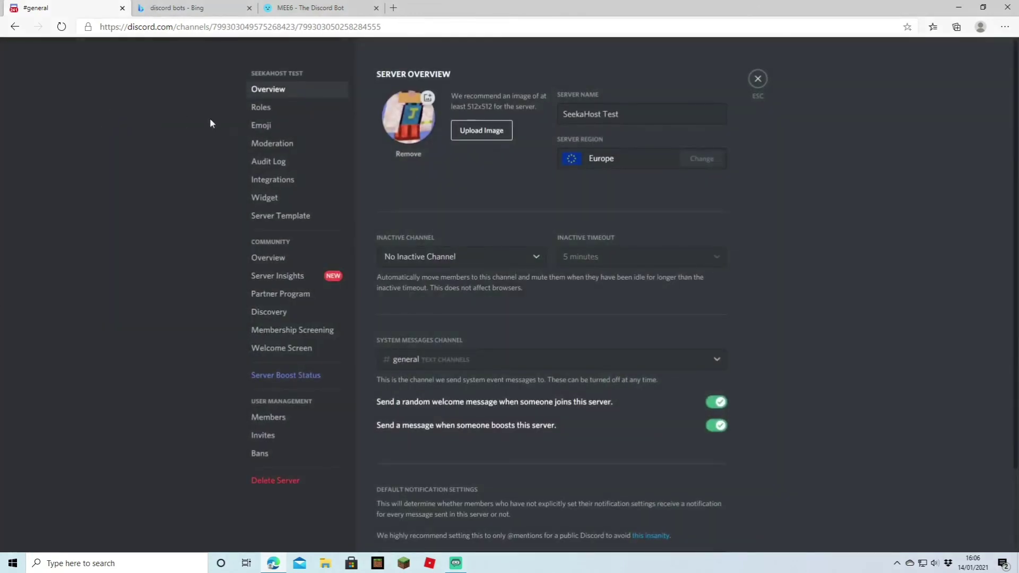
click(295, 331)
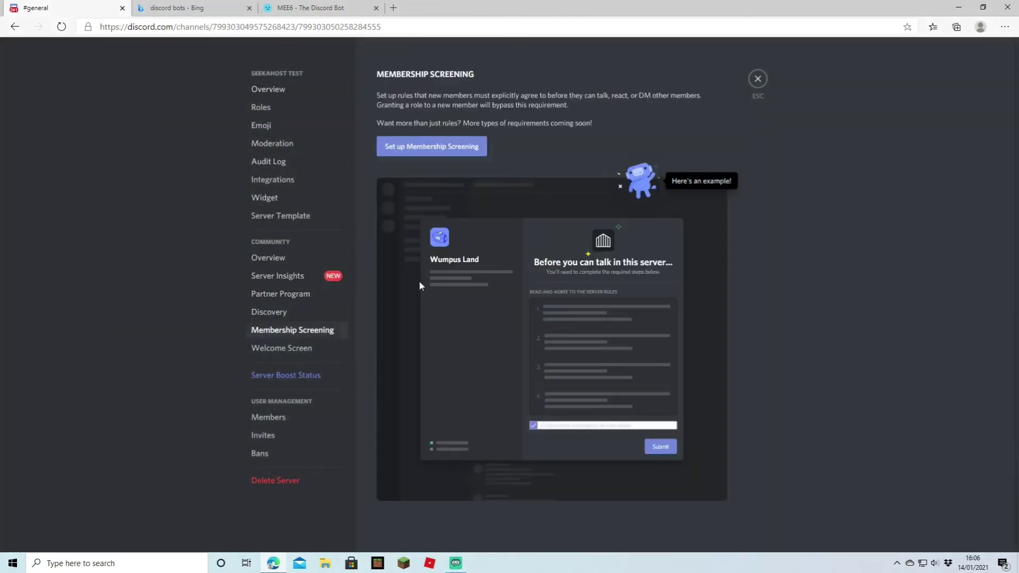
click(455, 147)
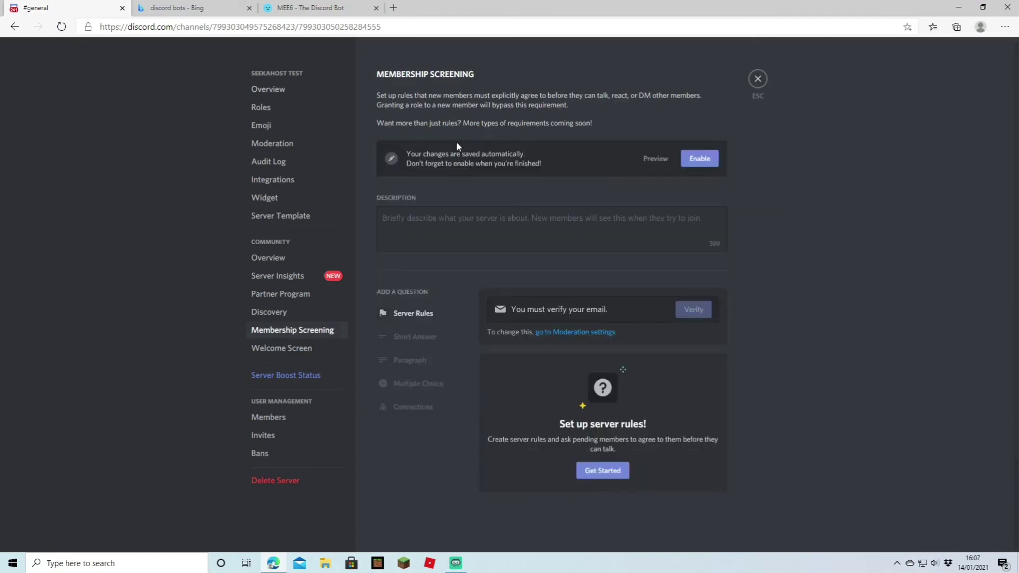
click(465, 225)
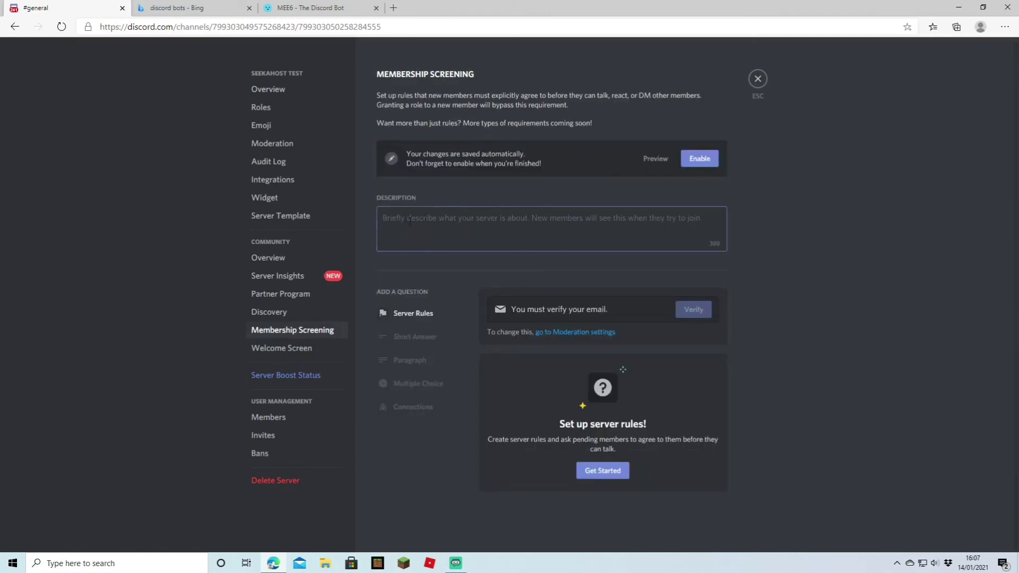
click(413, 313)
click(646, 377)
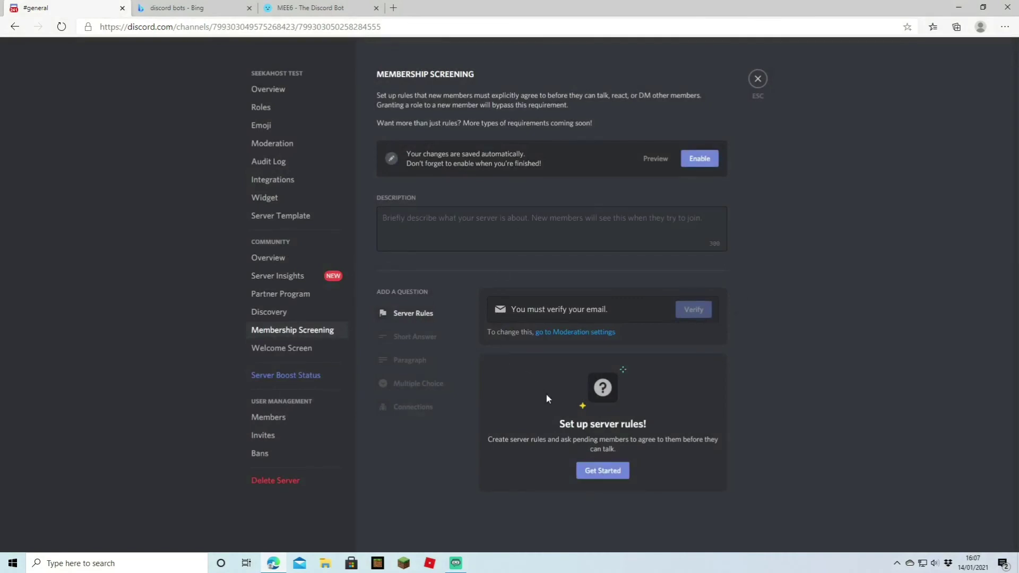
Step: Add 'read rules' as a second screening rule after 'be cool' and save
click(594, 468)
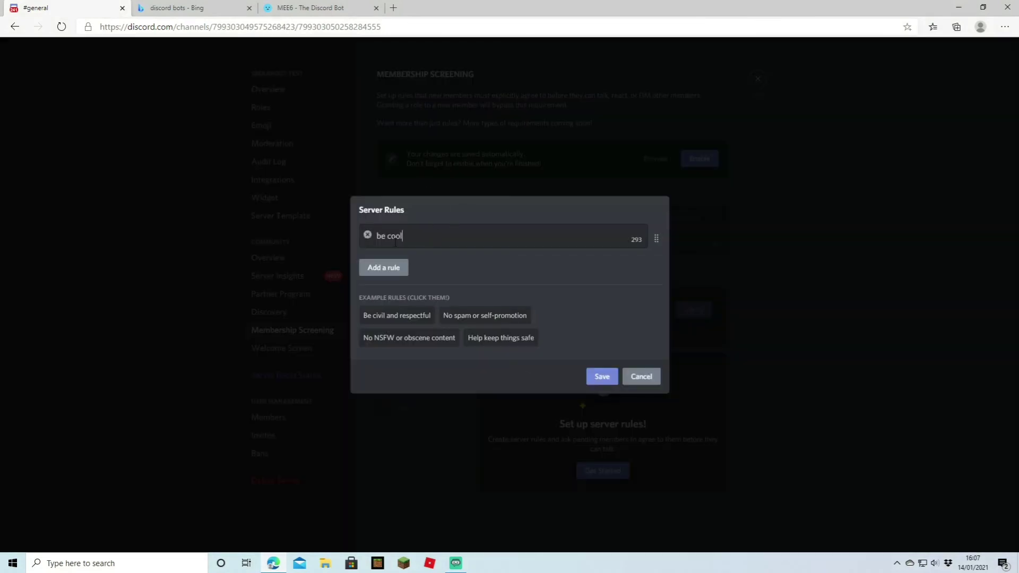
click(395, 270)
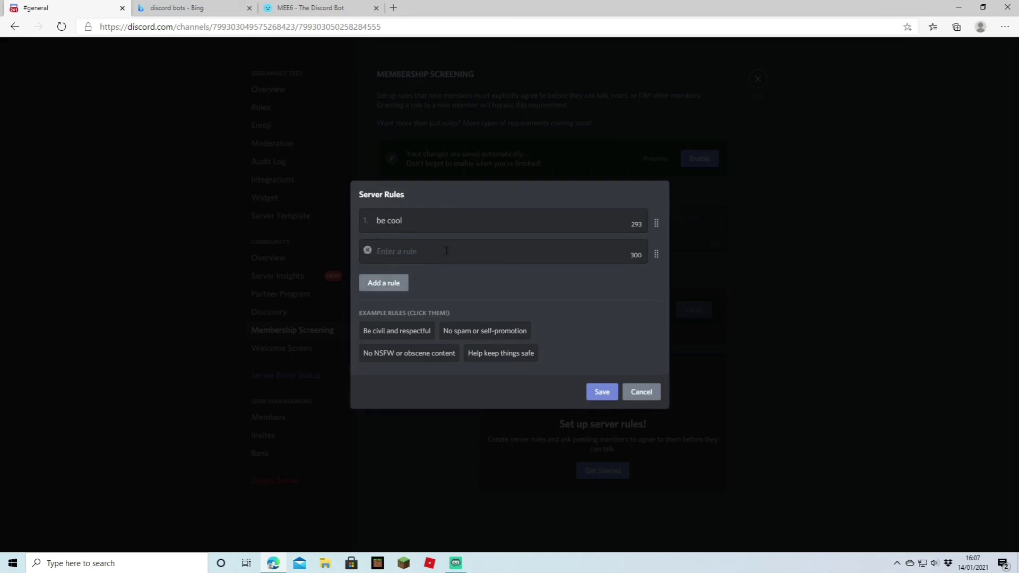
text(read rules)
click(602, 392)
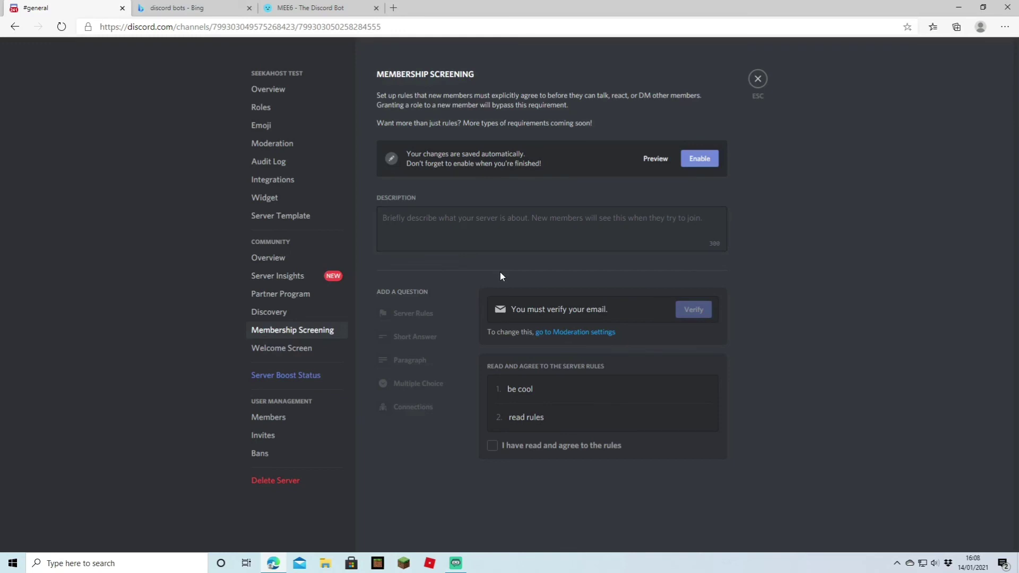
click(758, 78)
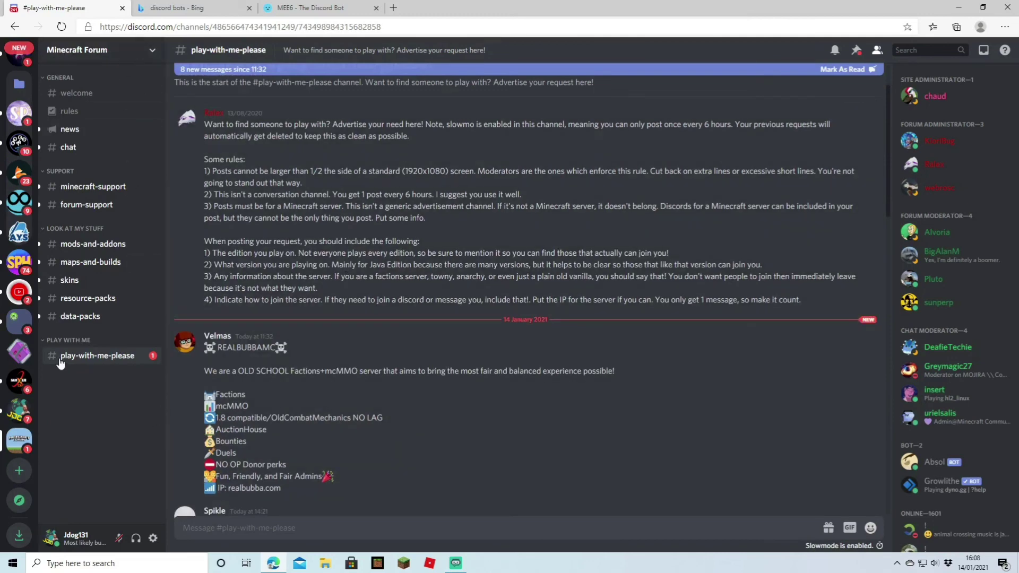
scroll(428, 235, down, 5)
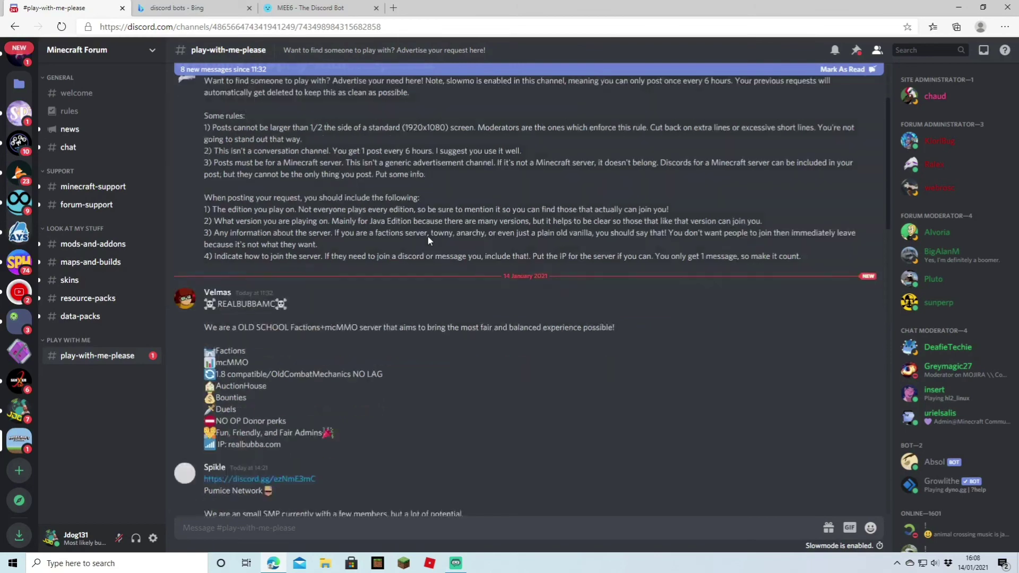
scroll(429, 241, down, 2)
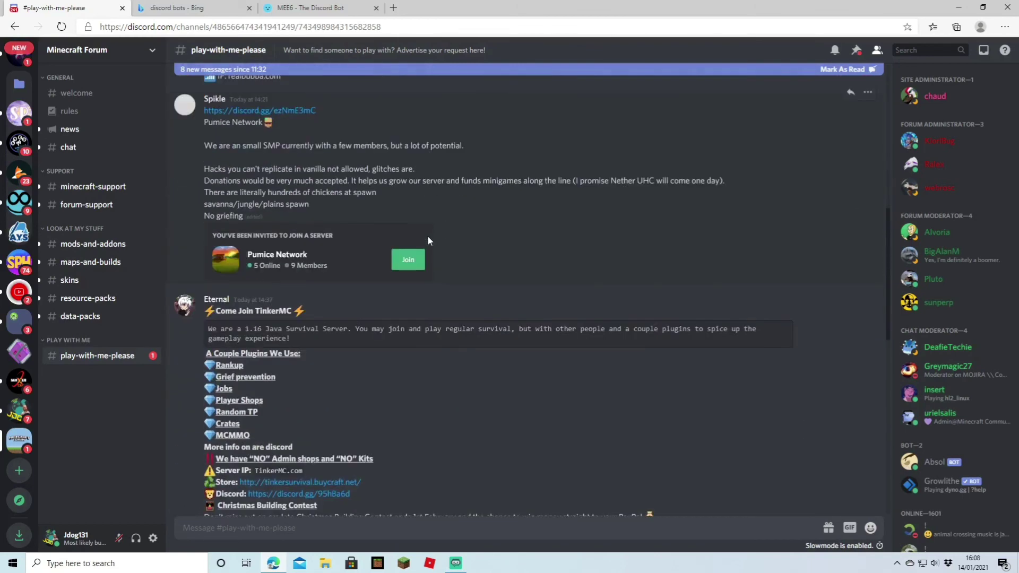
scroll(429, 243, down, 4)
scroll(429, 243, down, 7)
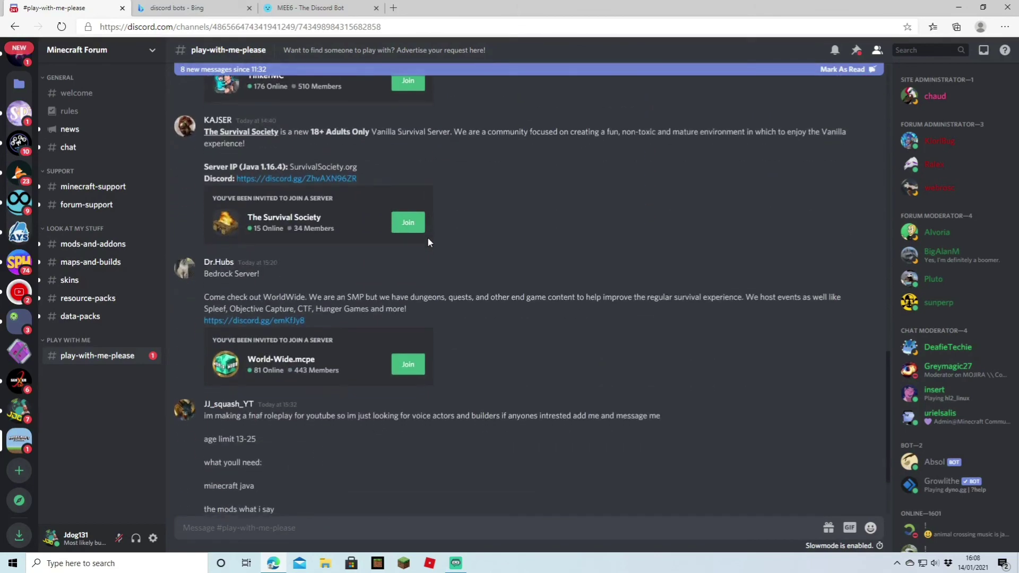
scroll(434, 377, up, 20)
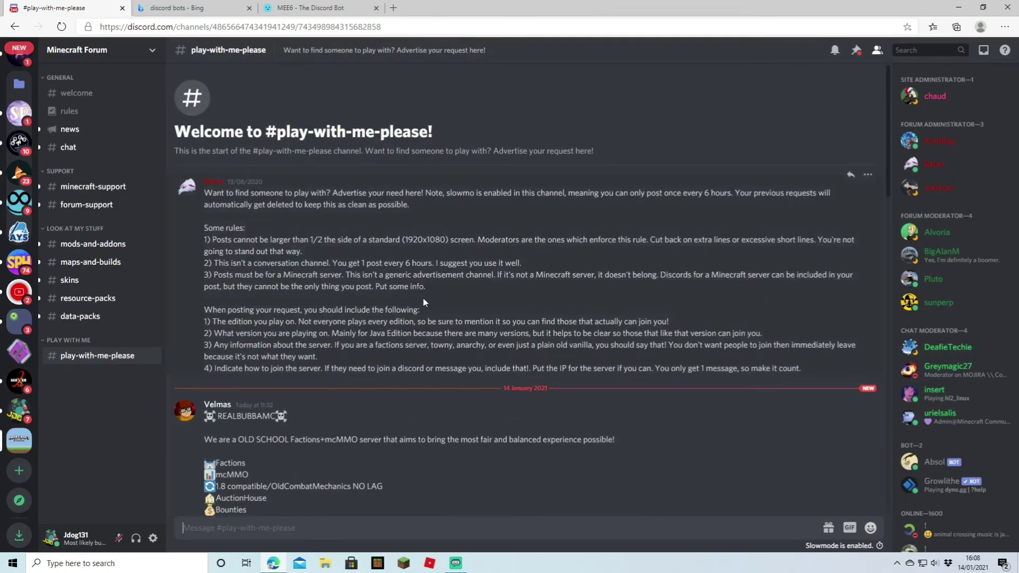
scroll(421, 291, down, 20)
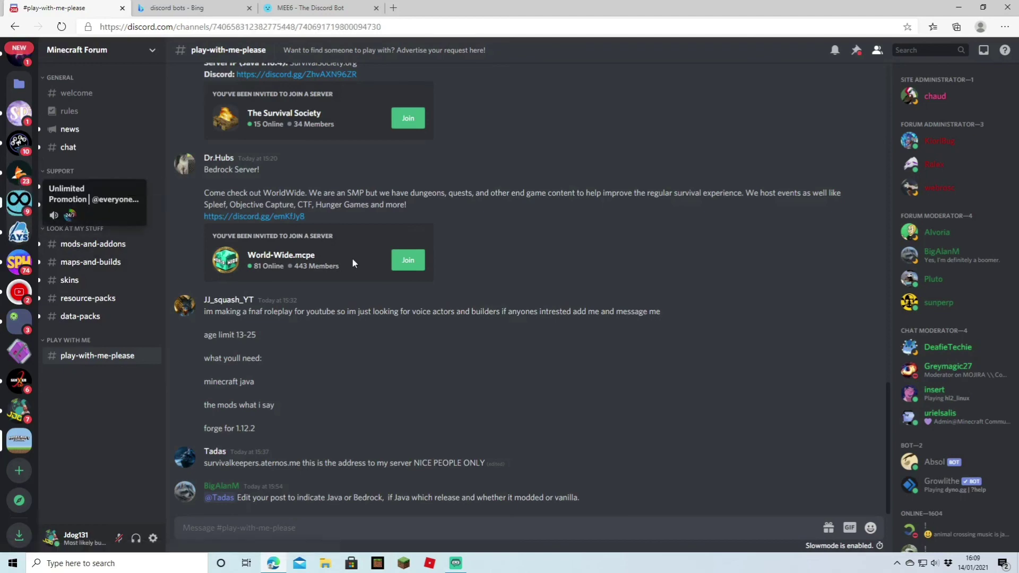
Step: Switch to the Unlimited Promotion server and scroll through its messages
click(19, 200)
scroll(112, 281, down, 10)
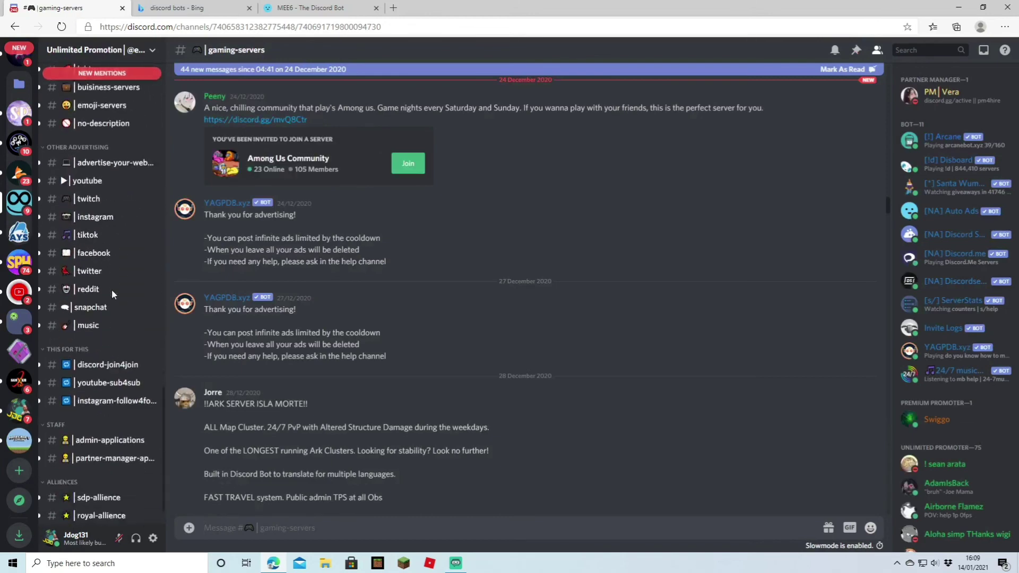
scroll(109, 268, up, 10)
scroll(127, 212, up, 1)
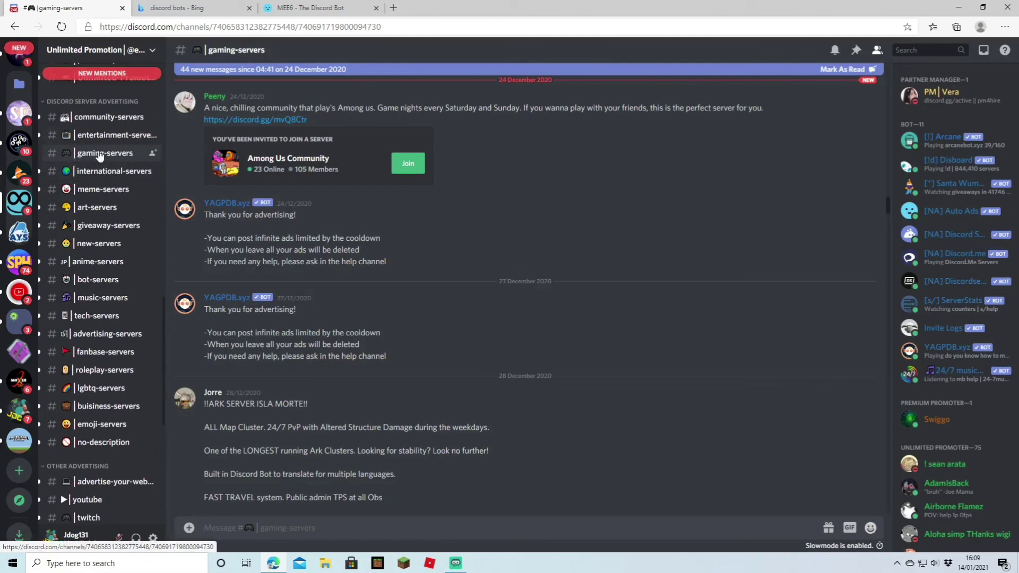
Step: Move to the Promotion Fox server and browse the #gaming-servers advertisements
key(ctrl+alt+Up)
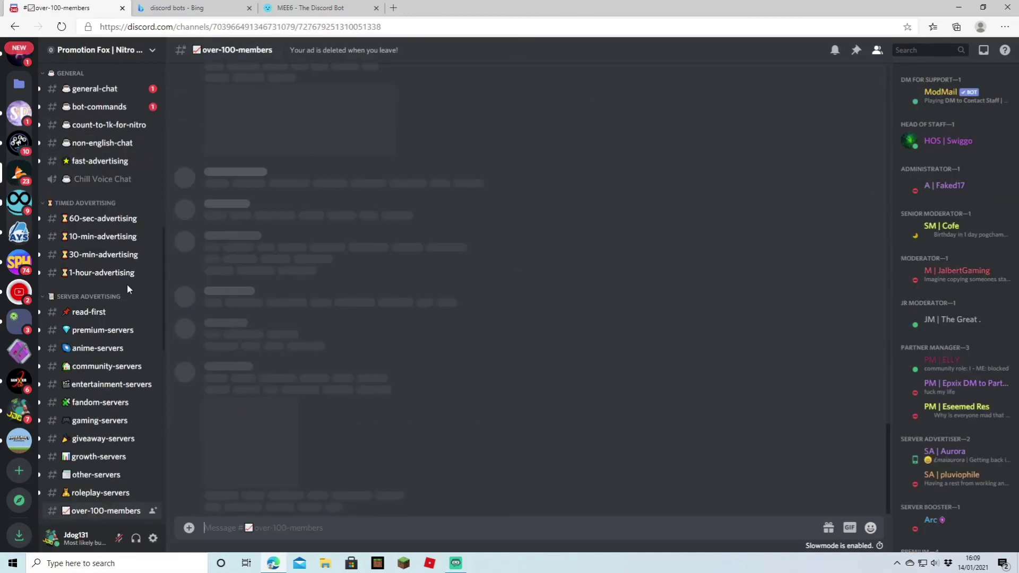
scroll(127, 290, down, 8)
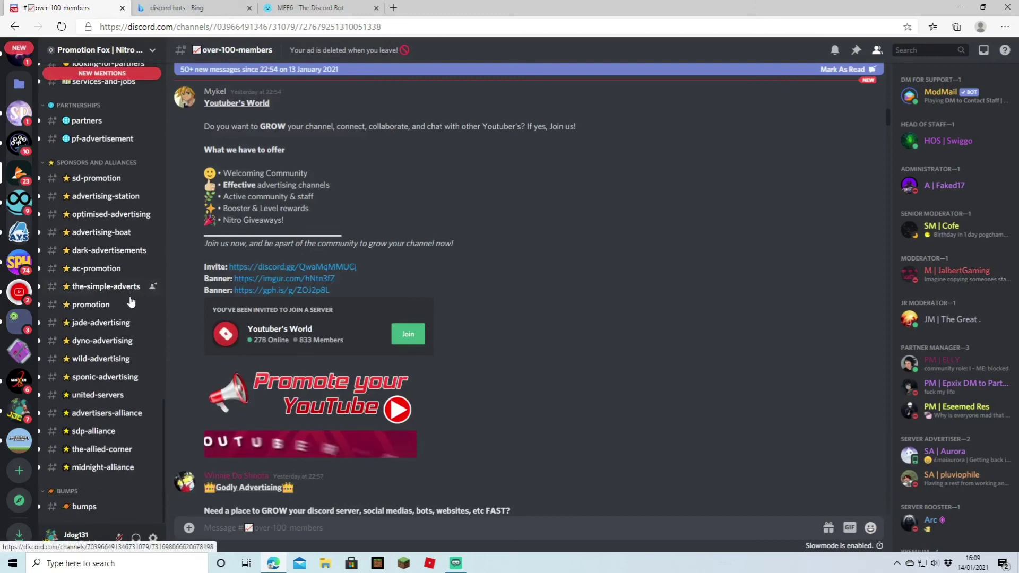
scroll(117, 313, up, 8)
scroll(102, 343, up, 3)
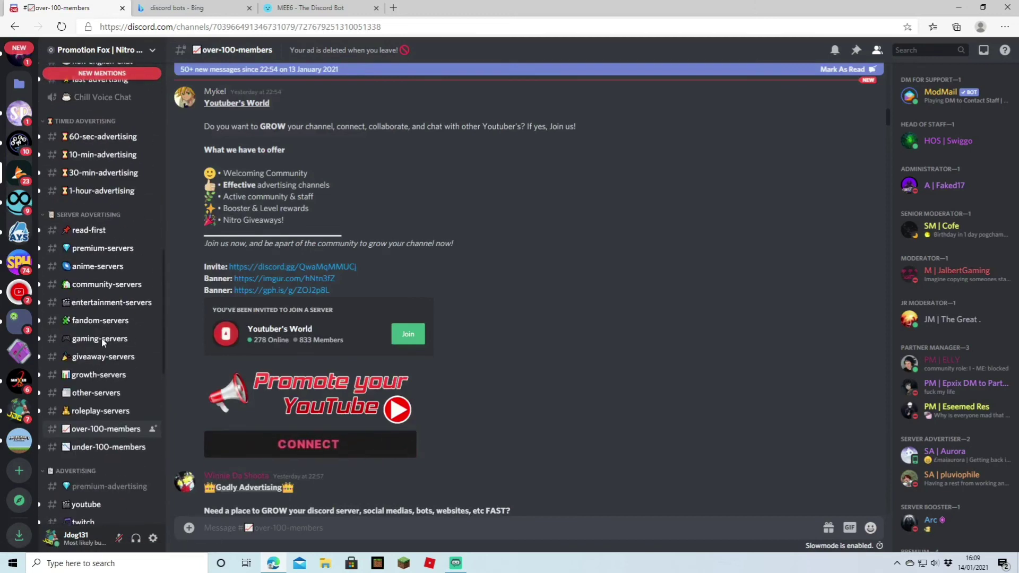
click(98, 340)
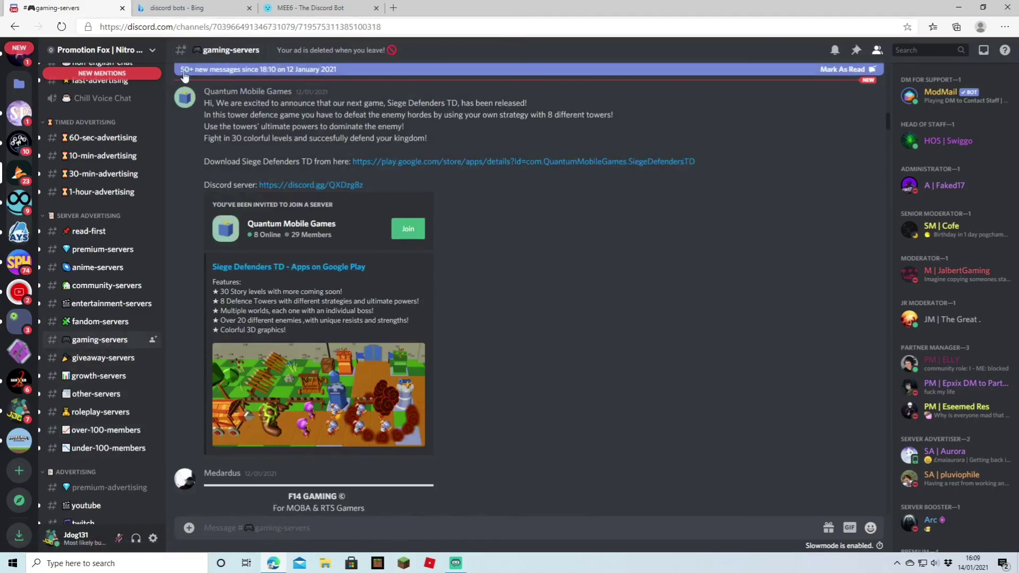
scroll(439, 370, down, 20)
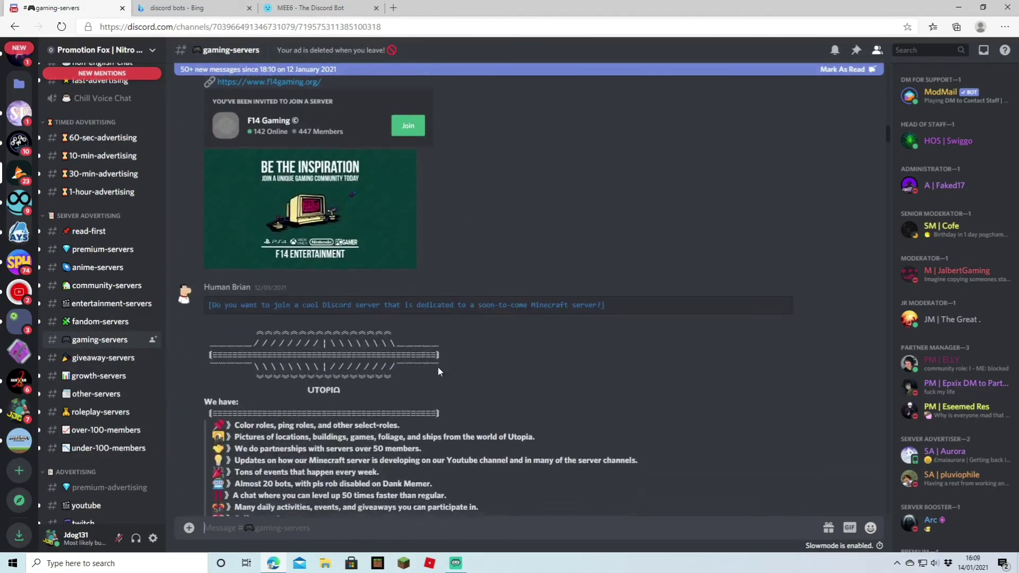
scroll(439, 367, down, 15)
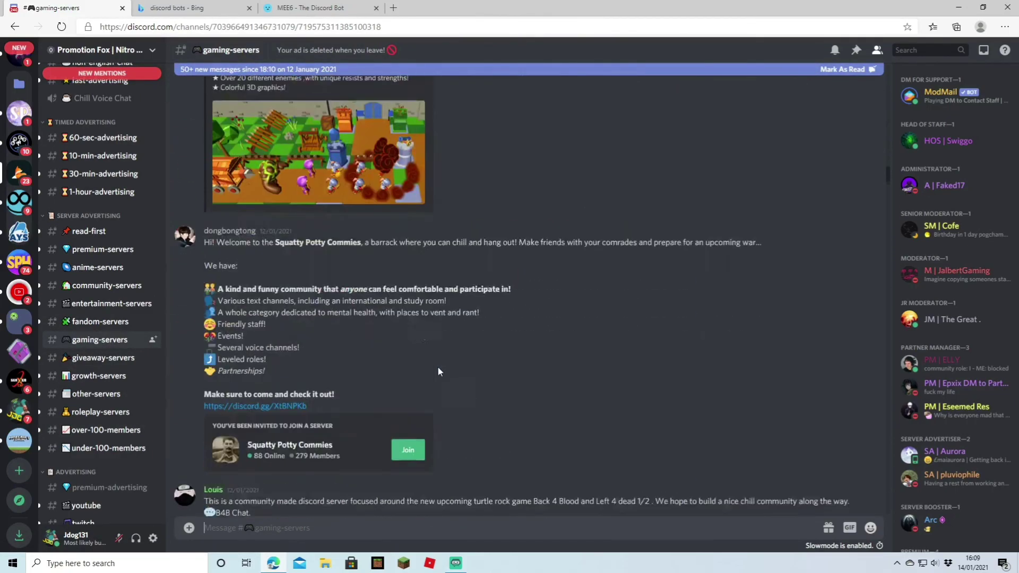